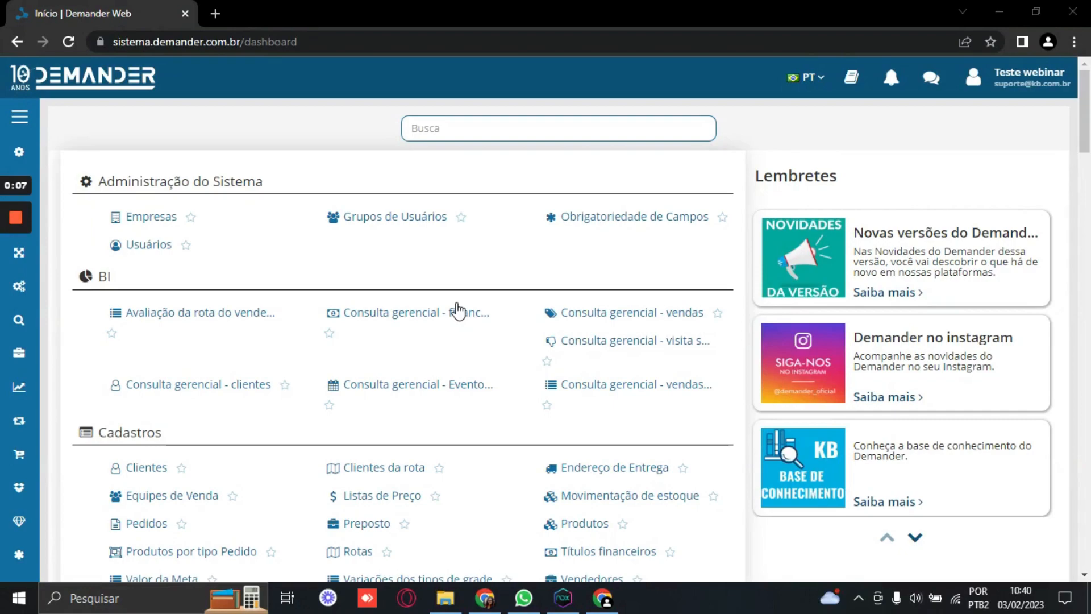
Open the Consulta gerencial - vendas report and look over its available fields and the pivot table
left_click(636, 316)
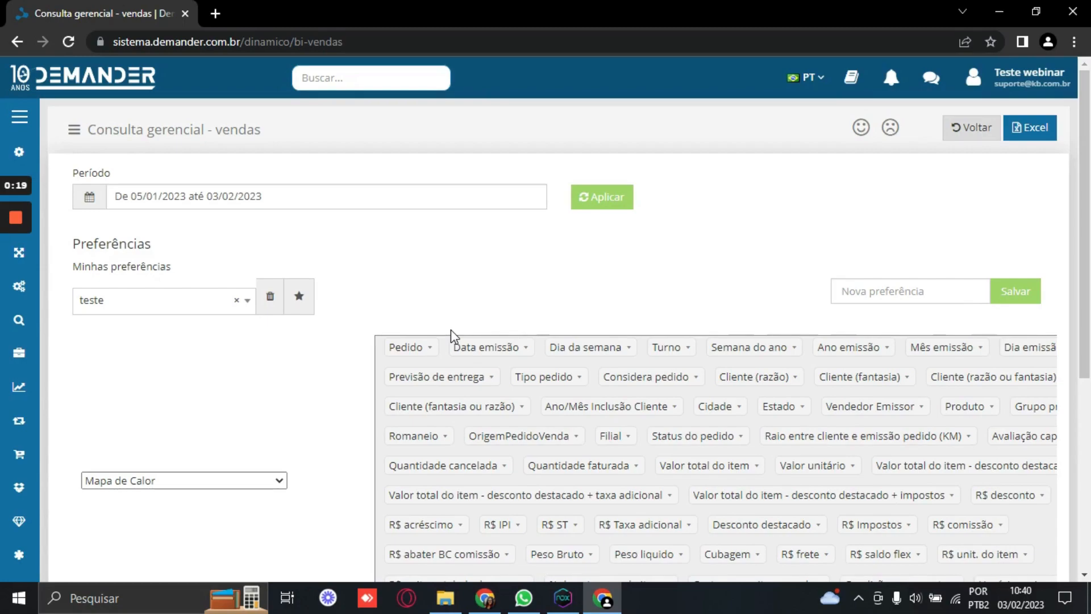
scroll(452, 329, "down", 3)
scroll(451, 329, "down", 3)
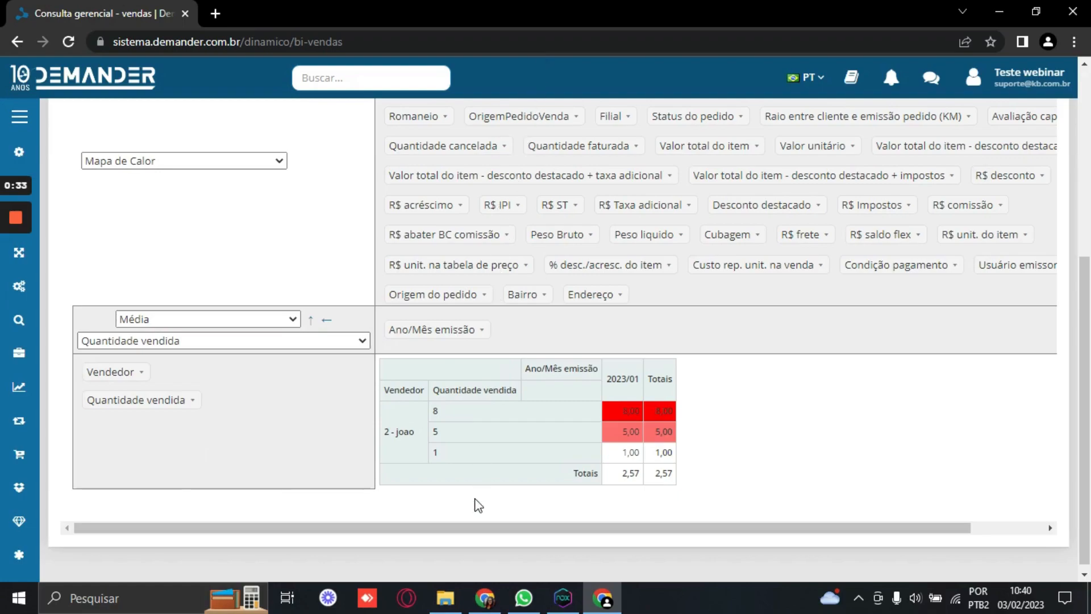
left_click_drag(397, 531, 504, 533)
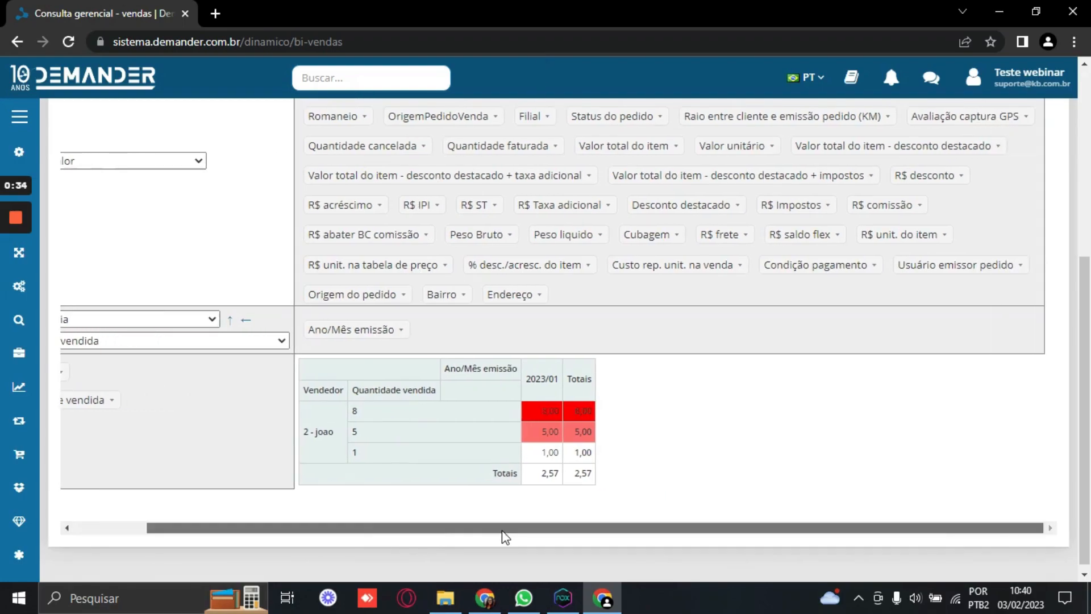
scroll(556, 457, "up", 3)
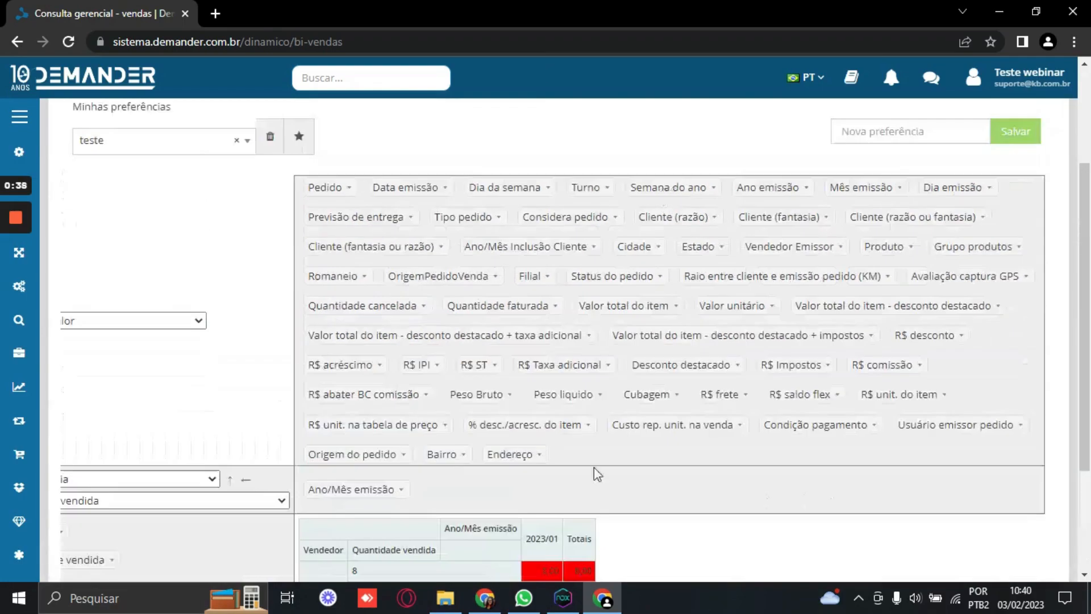
scroll(594, 467, "down", 2)
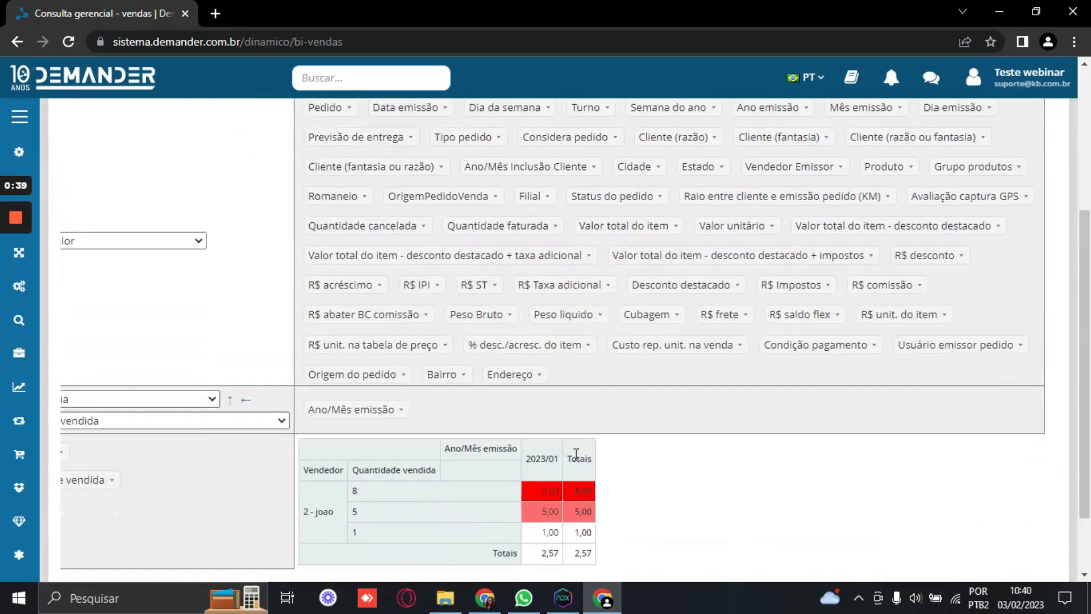
Add the Cidade field to the pivot columns and move it to the rows above Vendedor
scroll(575, 455, "up", 2)
left_click_drag(637, 246, 427, 500)
scroll(505, 401, "down", 3)
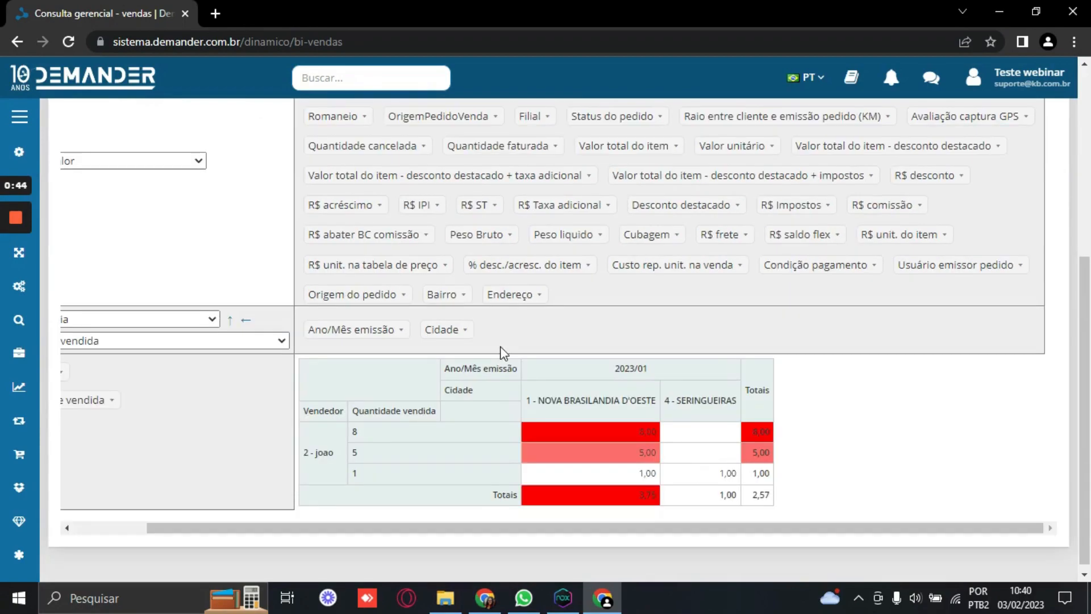
left_click_drag(440, 329, 219, 364)
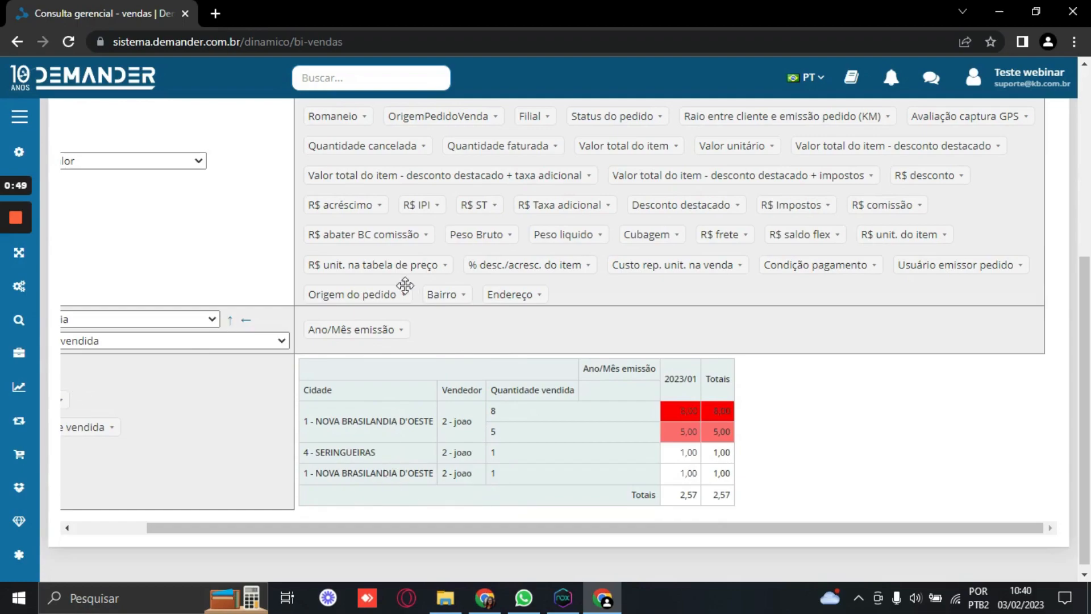
Add Valor total do item to the pivot rows below Cidade, and add Estado and Tipo pedido to the columns
scroll(497, 296, "up", 2)
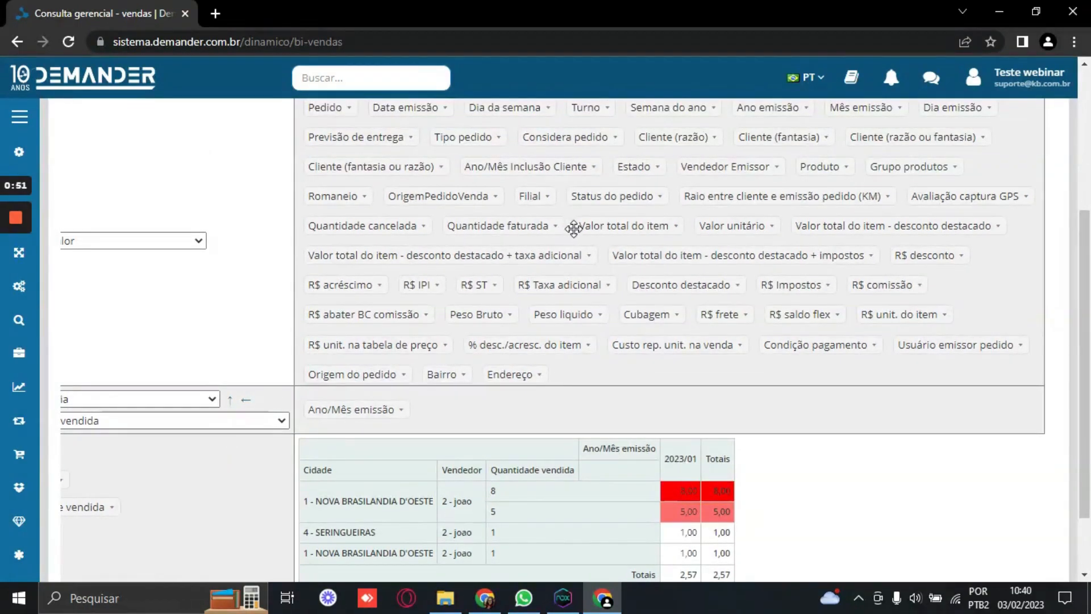
left_click_drag(617, 225, 208, 541)
scroll(249, 455, "up", 2)
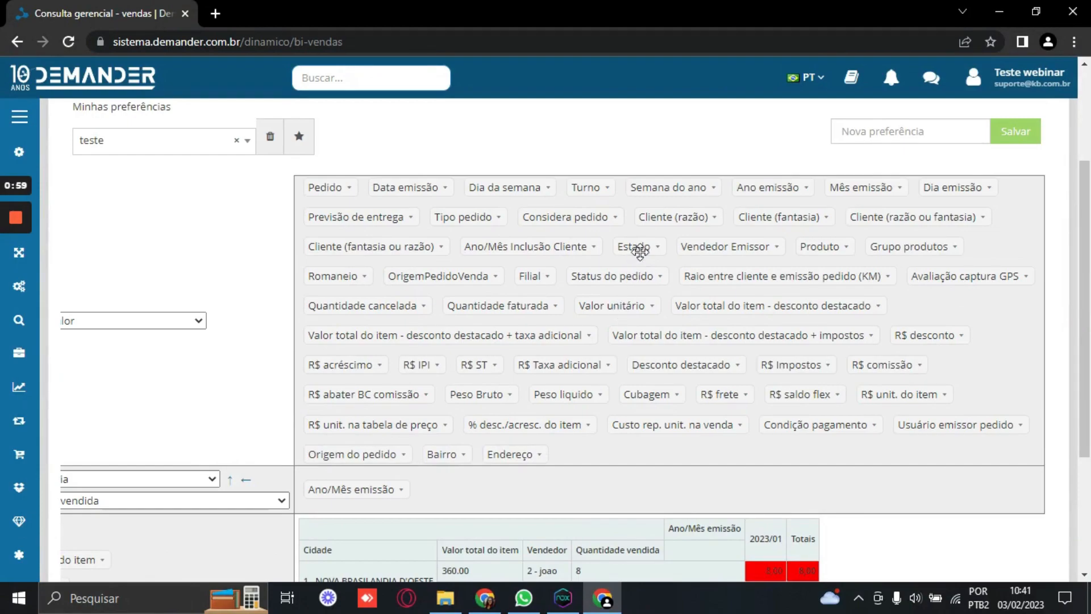
left_click_drag(640, 248, 456, 479)
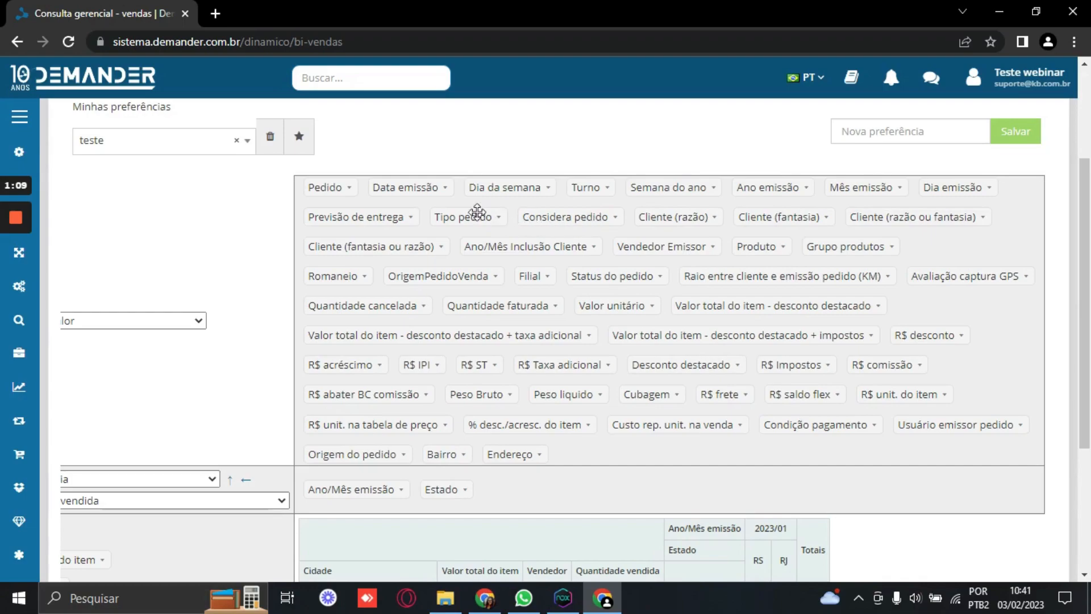
left_click_drag(462, 217, 520, 489)
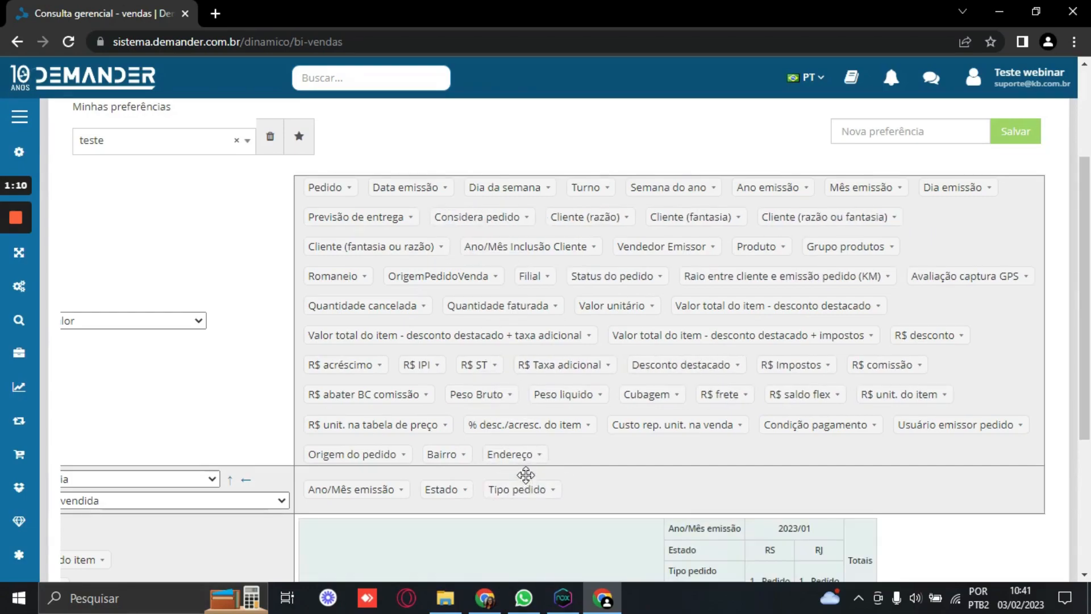
scroll(534, 277, "down", 4)
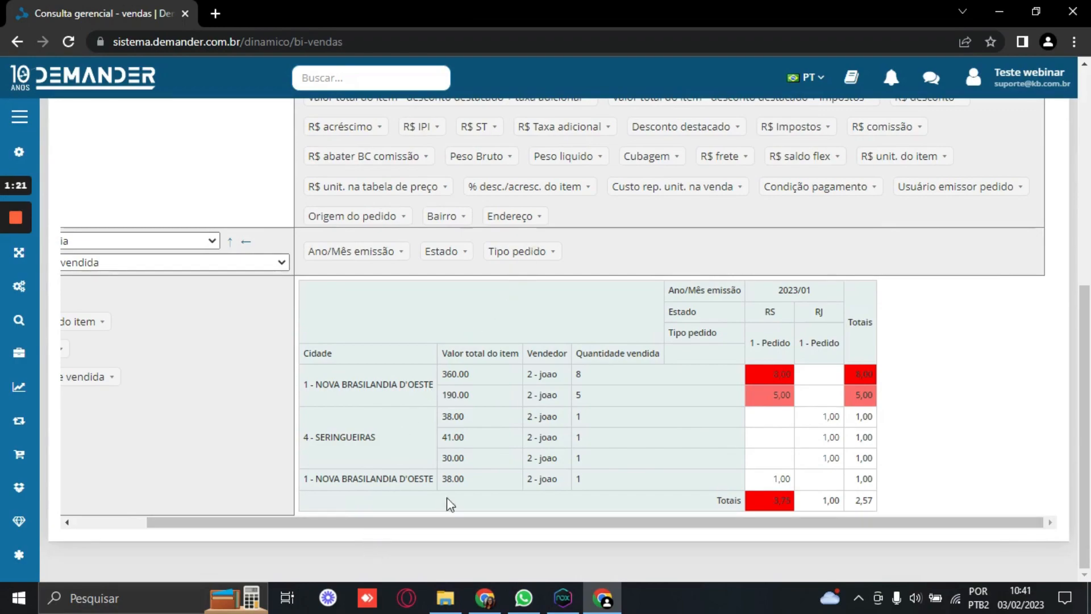
Remove Vendedor from the pivot rows and order the remaining ones as Quantidade vendida, Valor total do item, Cidade
left_click_drag(349, 525, 275, 525)
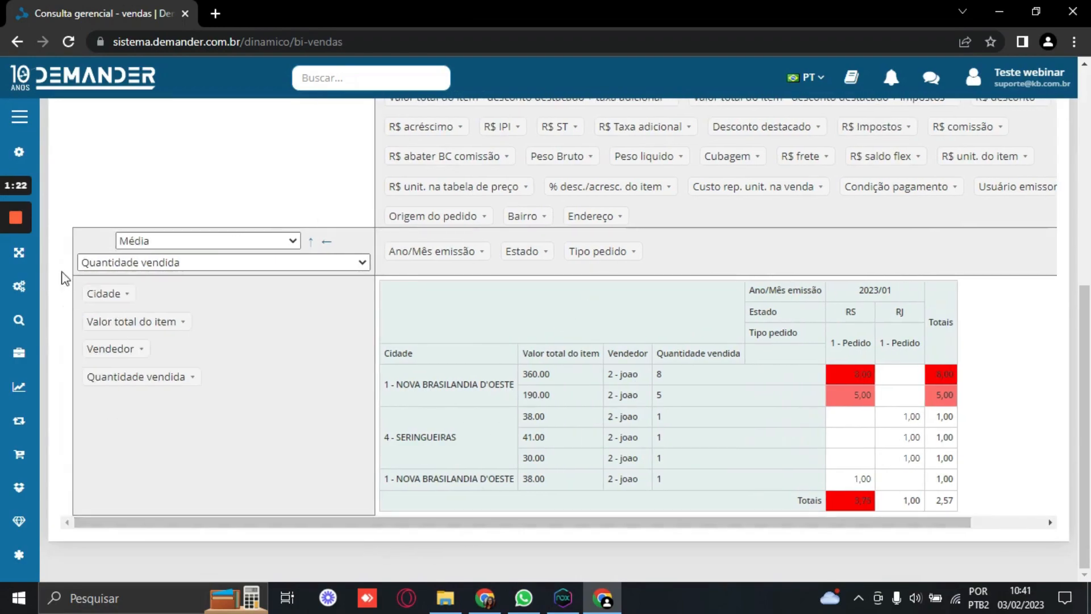
left_click_drag(99, 344, 552, 158)
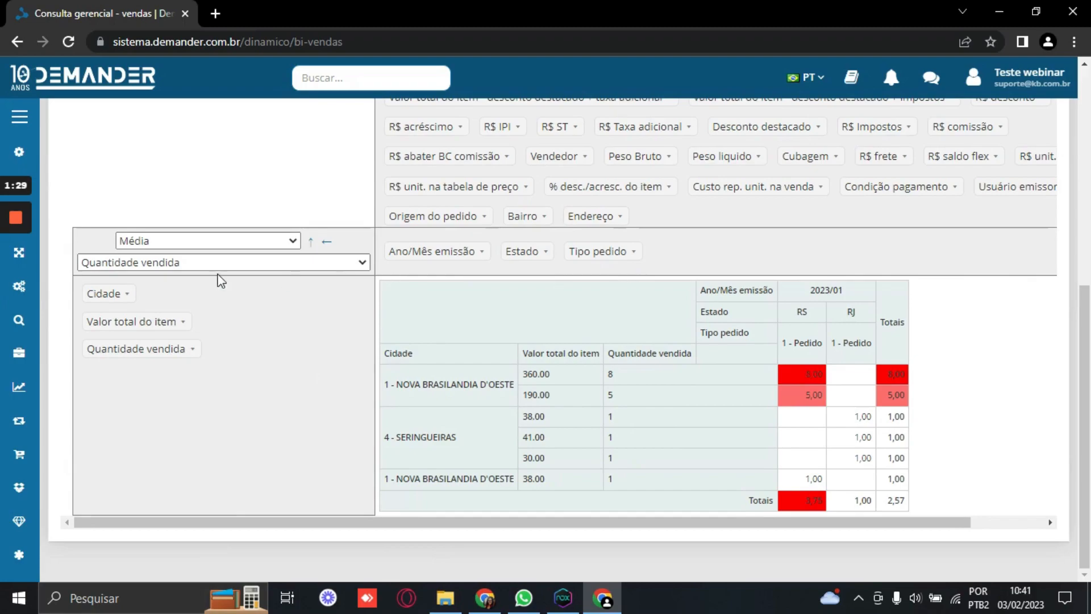
left_click_drag(105, 290, 143, 291)
left_click_drag(134, 348, 128, 285)
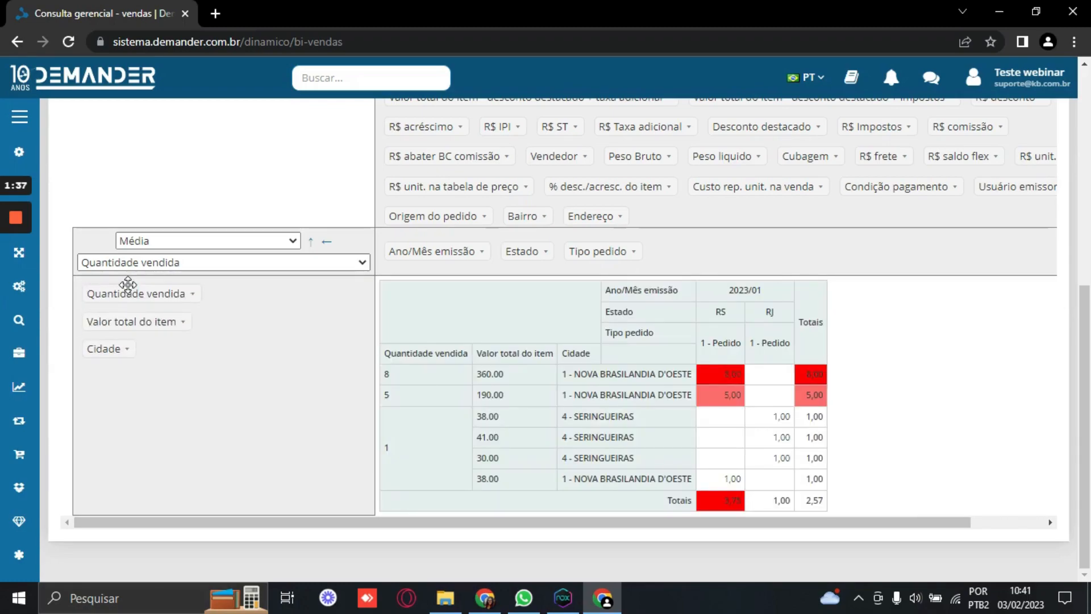
Move Ano/Mês emissão, Estado and Tipo pedido from the pivot columns to the rows, with Ano/Mês emissão first
left_click_drag(412, 250, 180, 302)
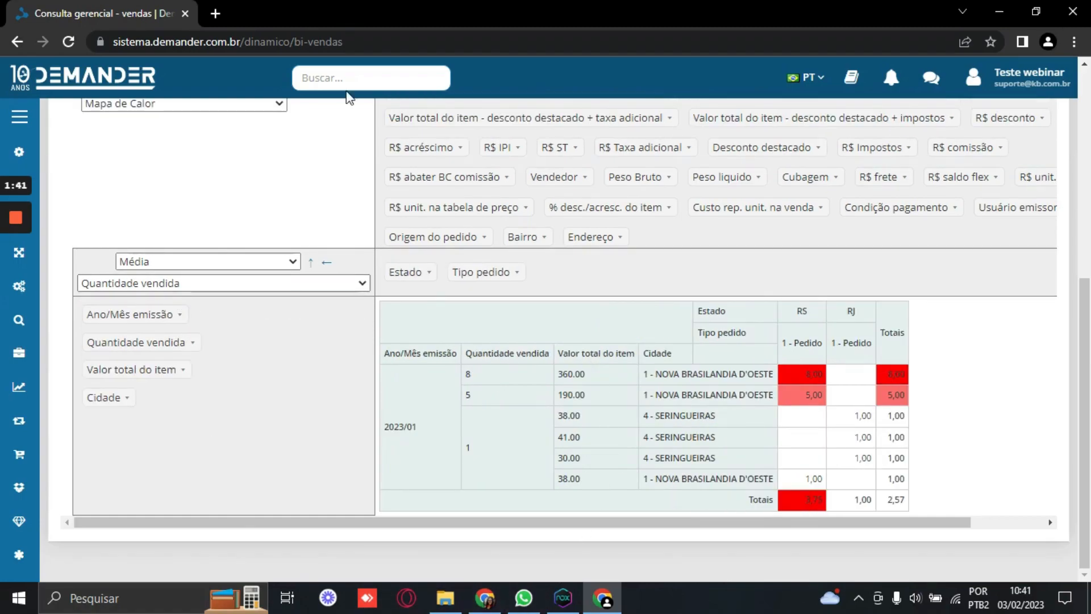
left_click_drag(419, 275, 300, 334)
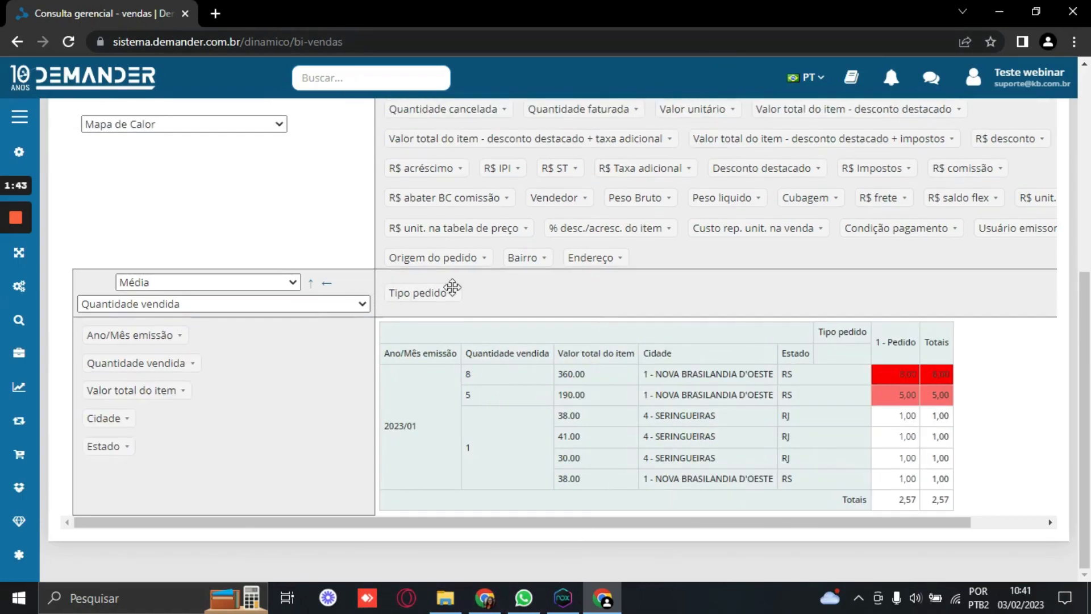
left_click_drag(433, 289, 262, 423)
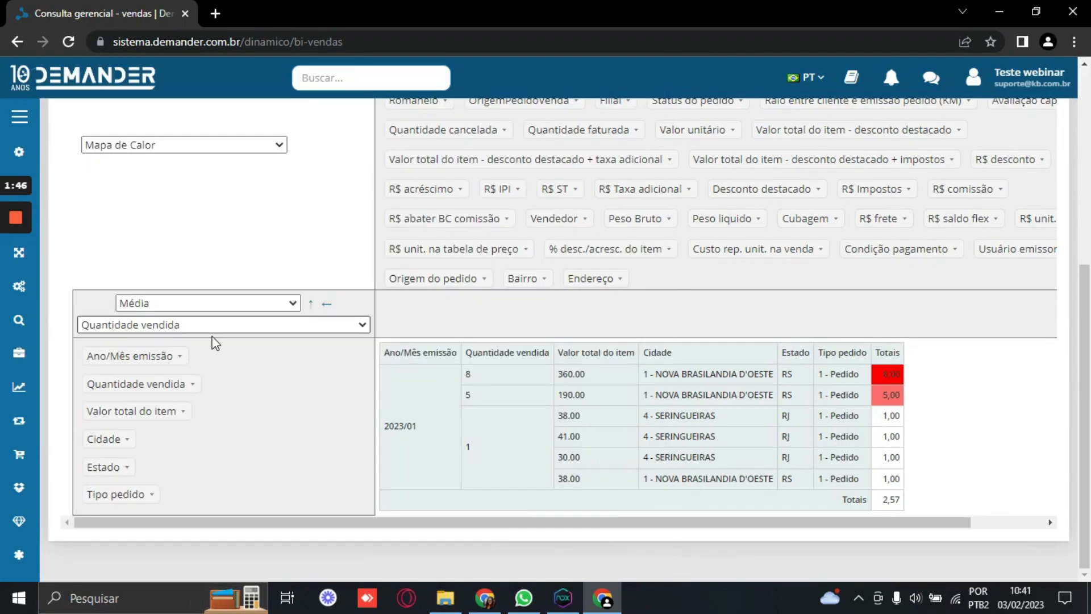
Move Ano/Mês emissão, Quantidade vendida and Valor total do item from the pivot rows to the columns
left_click_drag(127, 355, 528, 308)
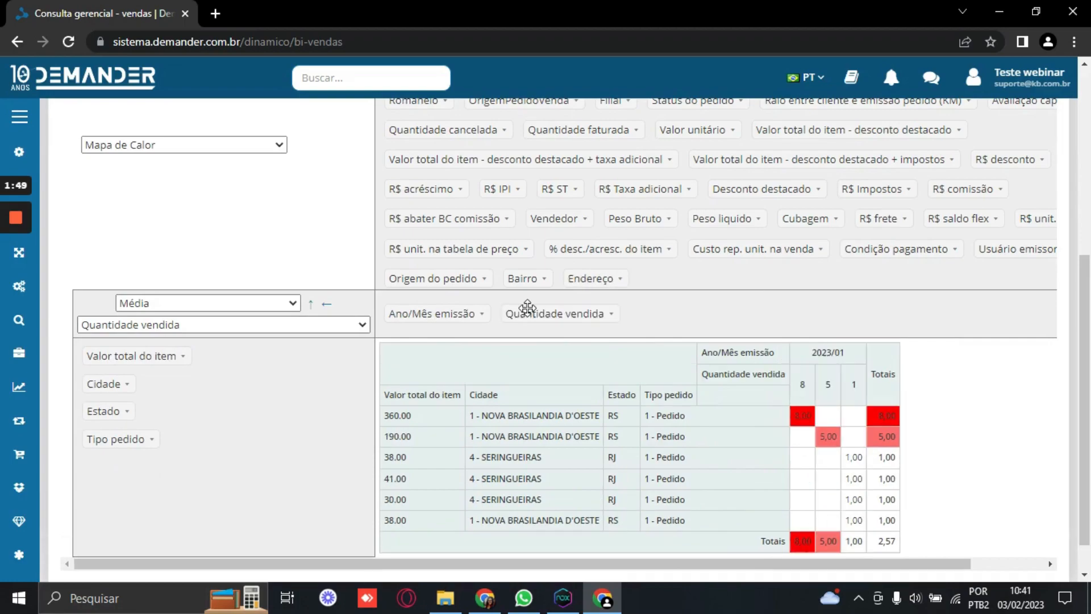
left_click_drag(152, 355, 679, 304)
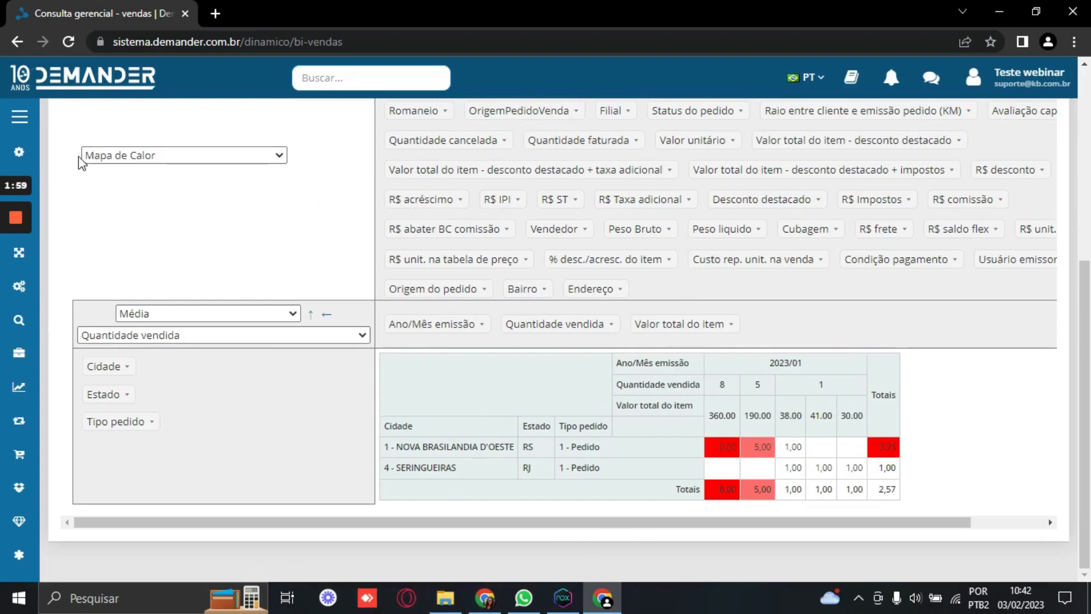
Display the pivot data as Tabela, switch it to Gráfico de Barras Horizontal, and view the whole chart
left_click(103, 160)
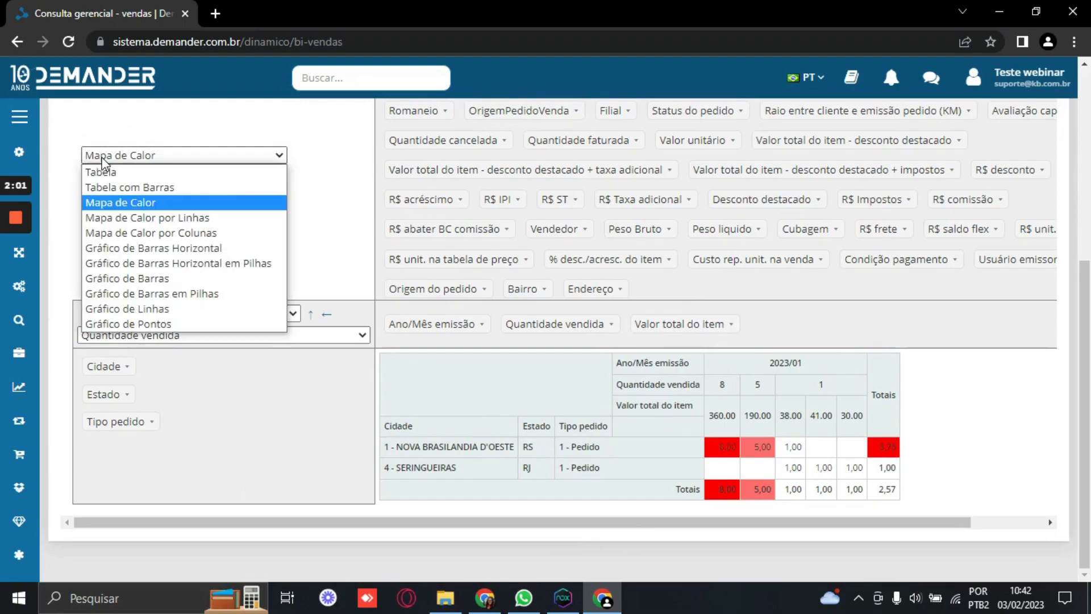
left_click(101, 172)
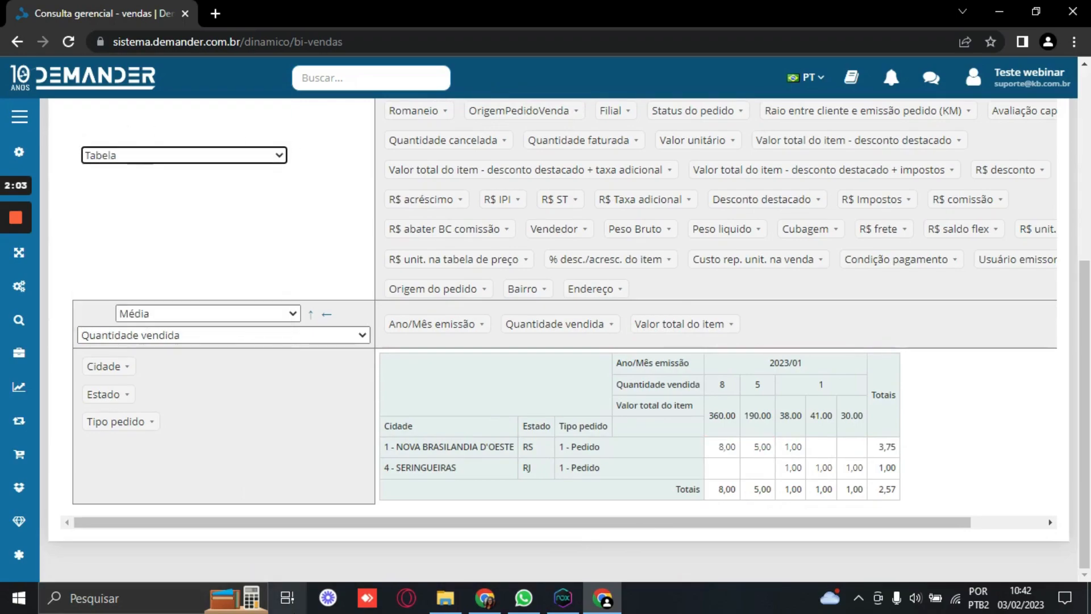
left_click(200, 153)
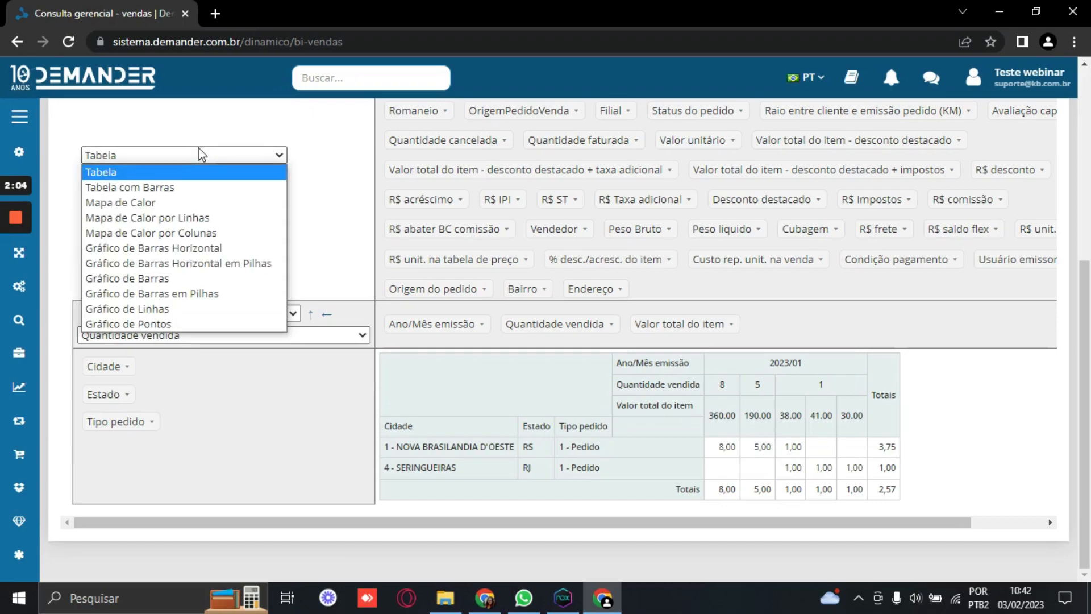
left_click(156, 248)
scroll(616, 340, "down", 3)
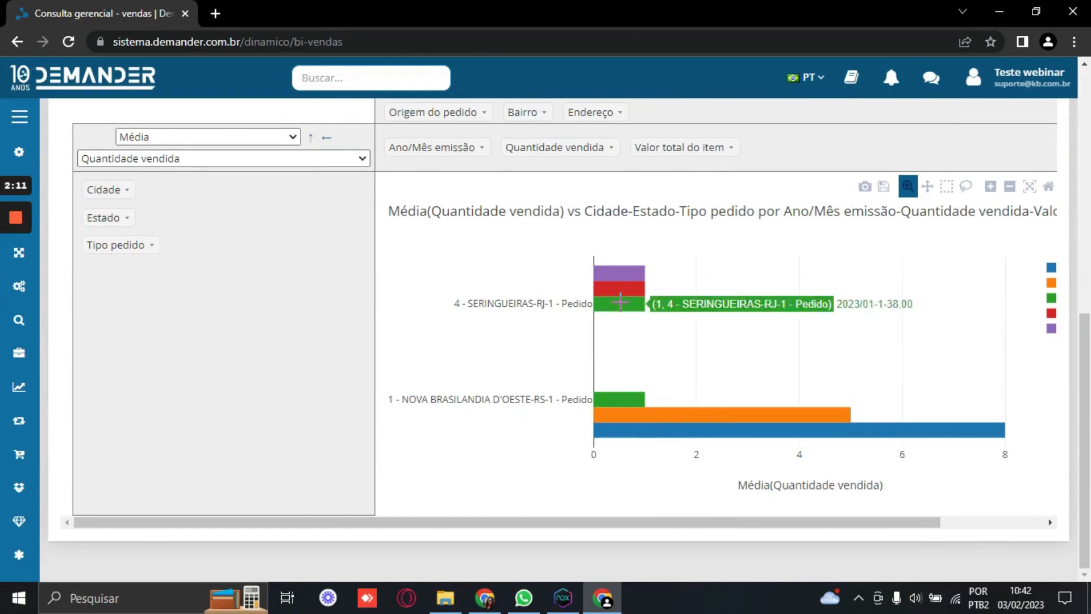
left_click_drag(577, 521, 779, 477)
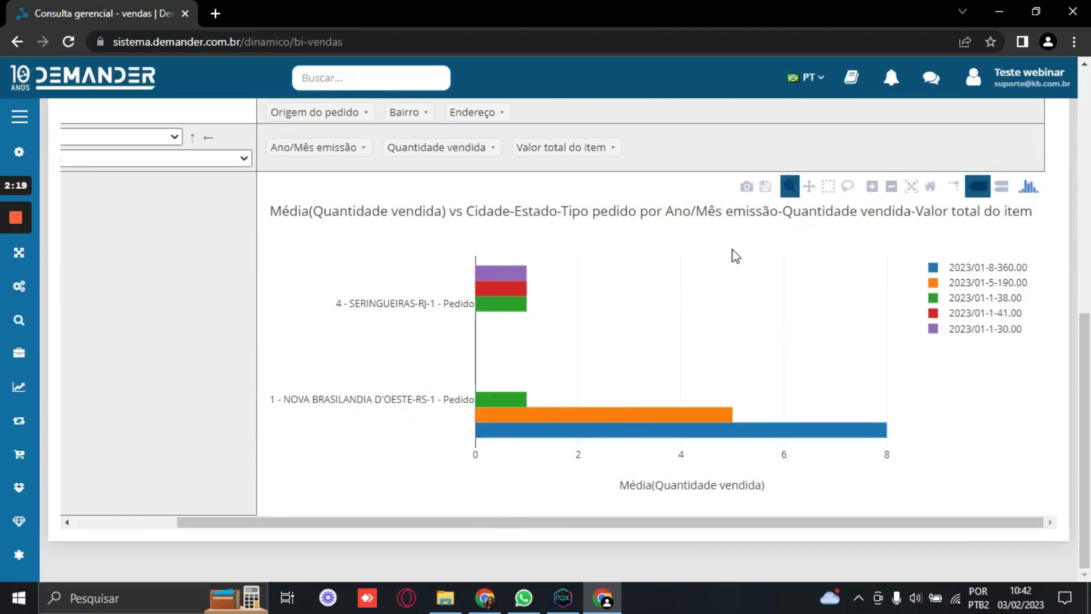
Download the horizontal bar chart as an image, open the downloaded picture to check it, and close the viewer
left_click(746, 188)
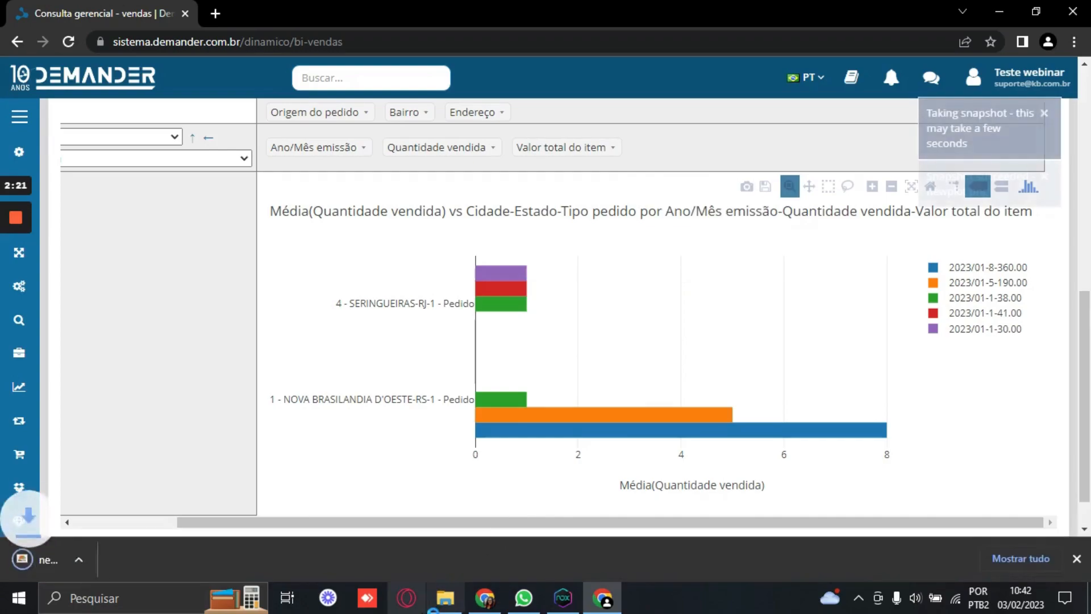
left_click(80, 563)
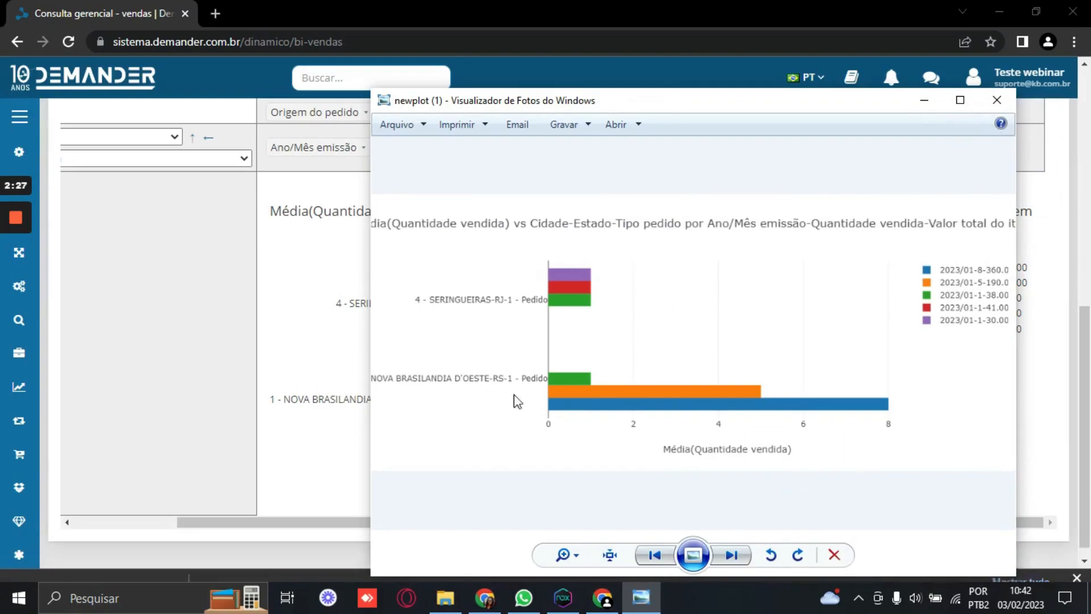
left_click(996, 100)
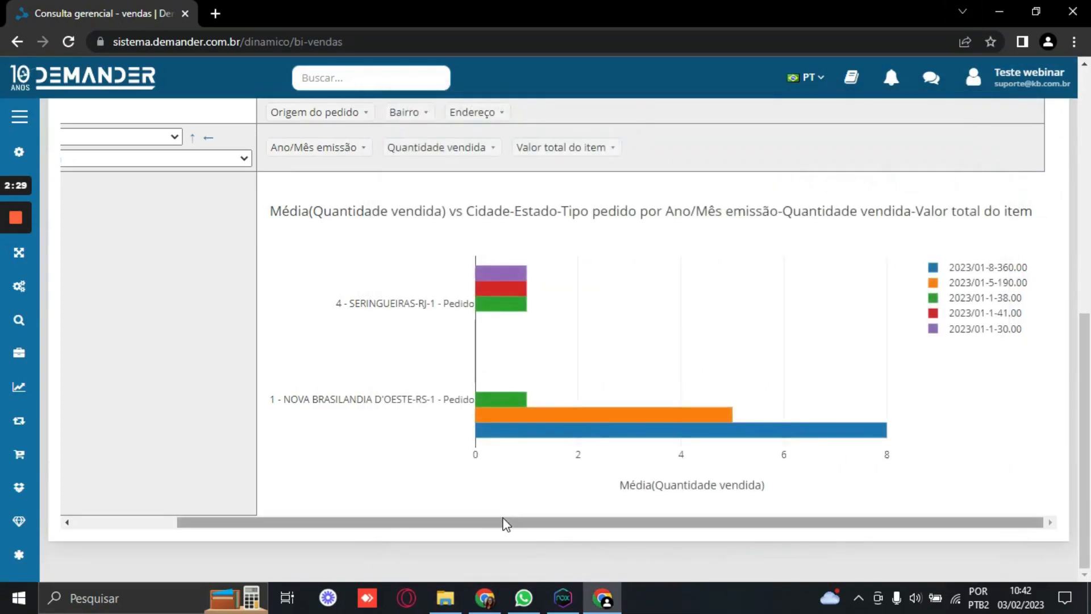
Change the display type to Gráfico de Barras and examine the resulting bars
left_click_drag(504, 521, 309, 467)
scroll(188, 219, "up", 3)
left_click(184, 138)
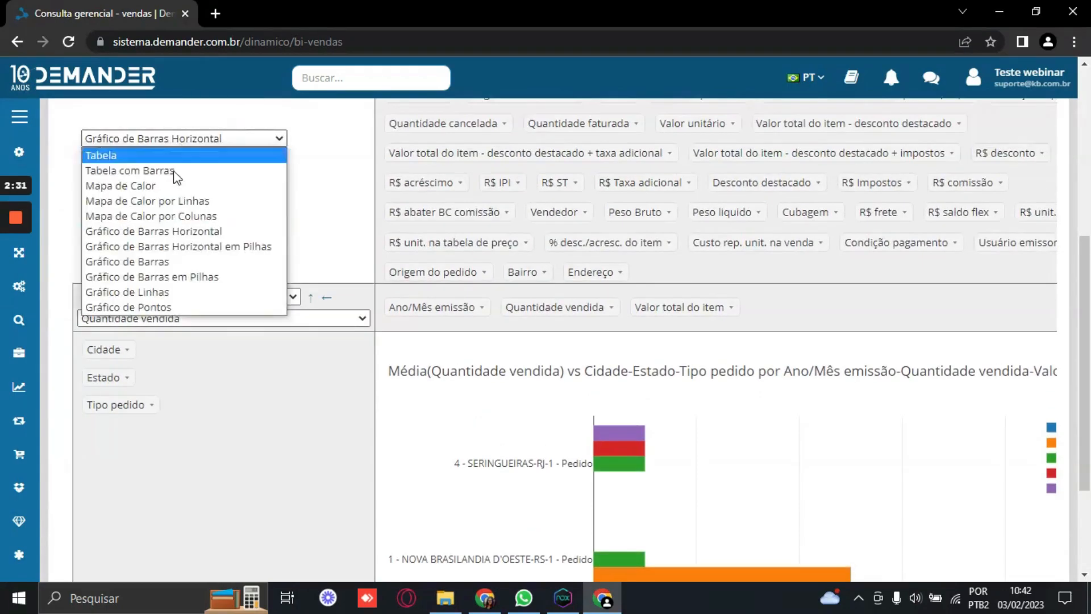
left_click(167, 264)
scroll(414, 309, "down", 3)
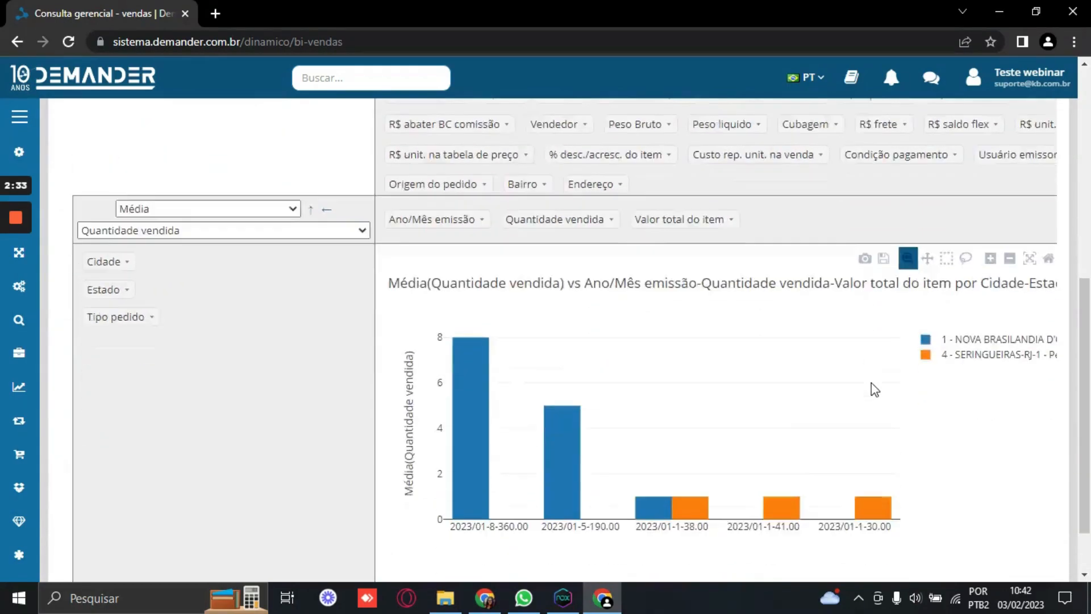
scroll(480, 455, "up", 2)
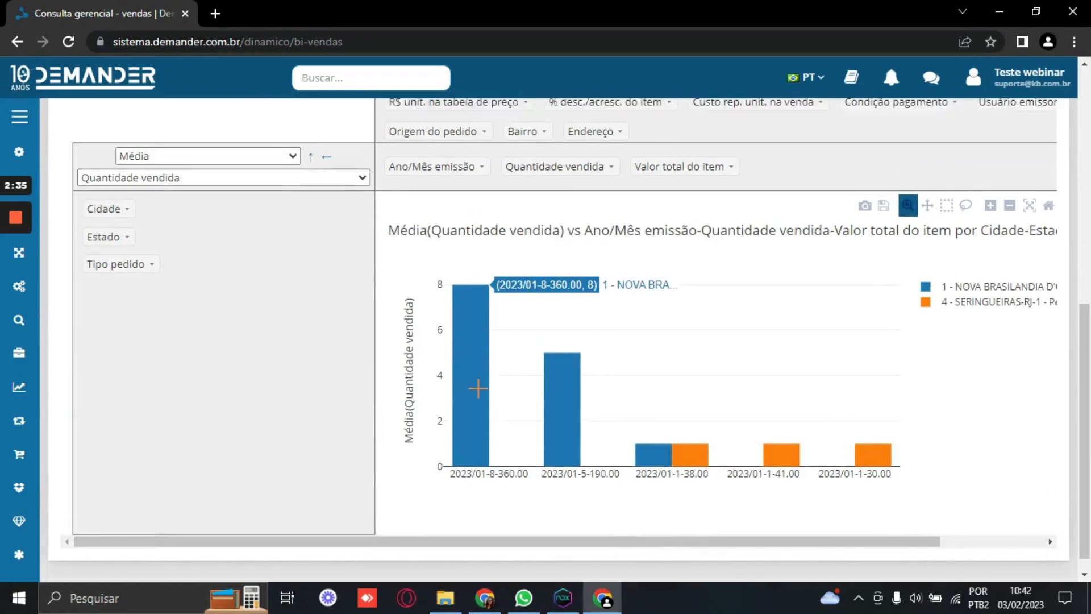
scroll(68, 346, "up", 1)
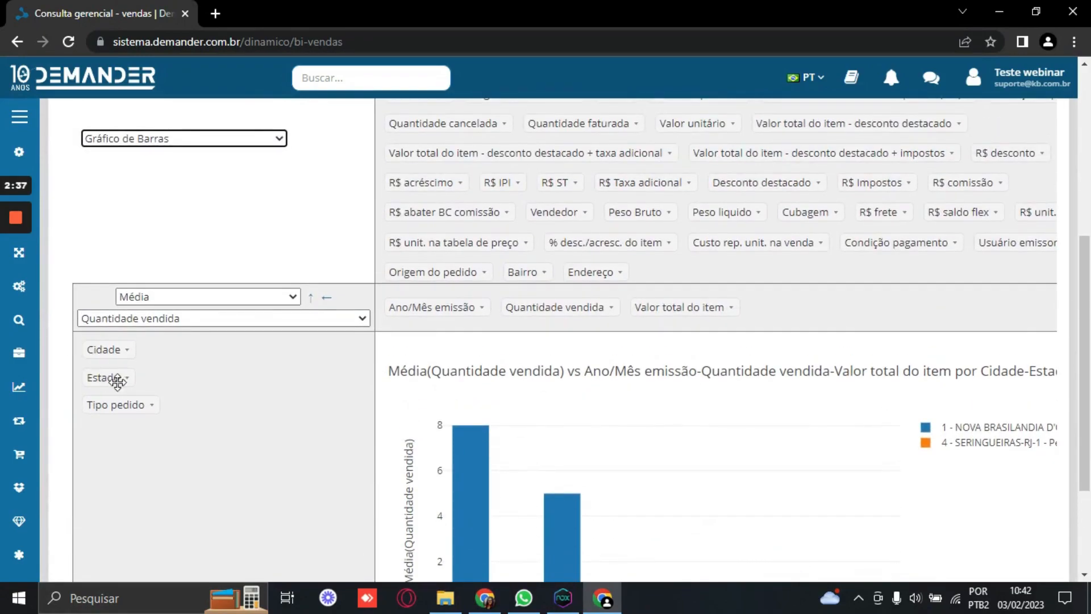
Remove Ano/Mês emissão and Valor total do item from the columns, leaving only Quantidade vendida there
left_click_drag(99, 405, 150, 398)
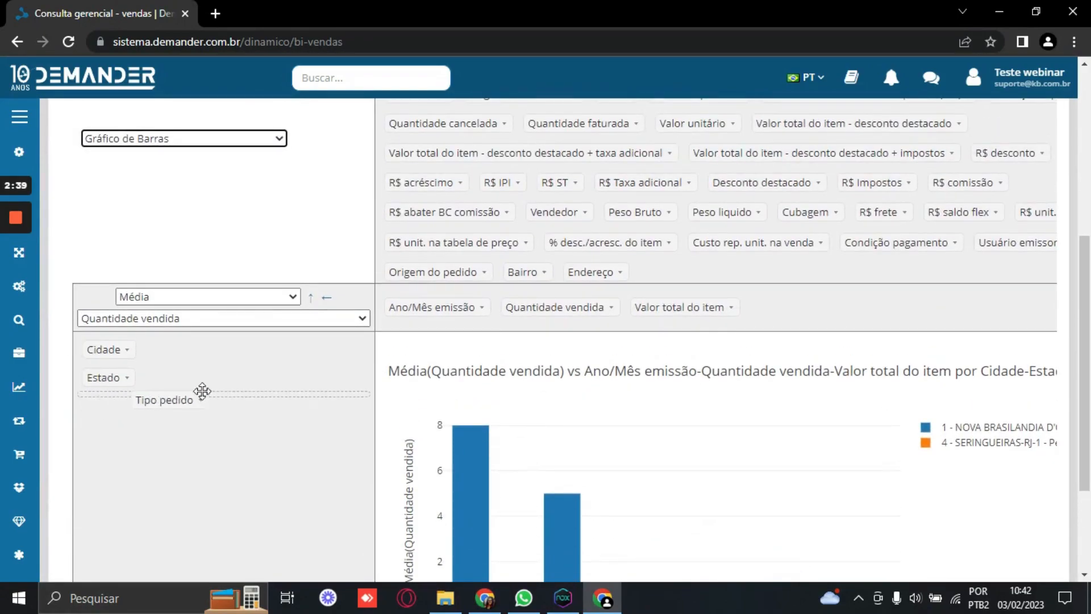
left_click_drag(418, 307, 628, 151)
scroll(578, 241, "down", 1)
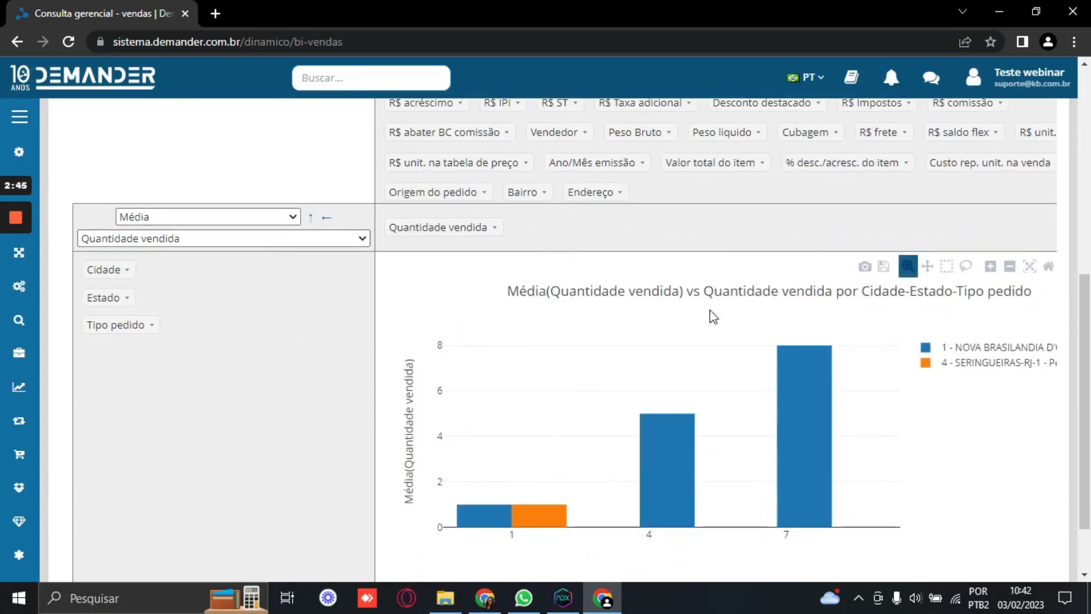
scroll(257, 492, "up", 5)
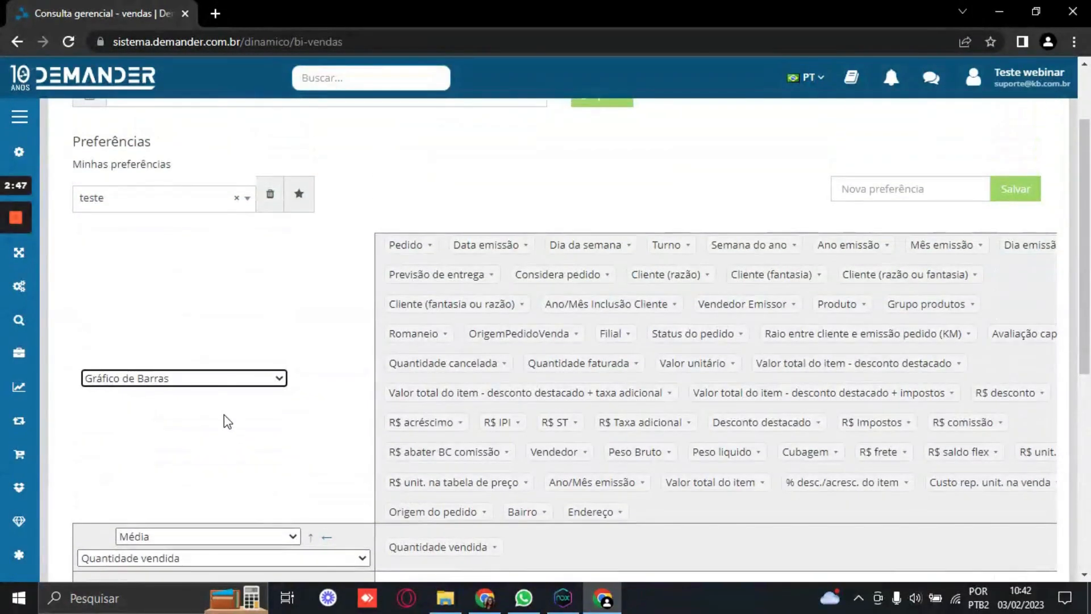
Change the pivot's display type to Tabela com Barras and examine the whole resulting table
scroll(215, 393, "down", 1)
left_click(227, 295)
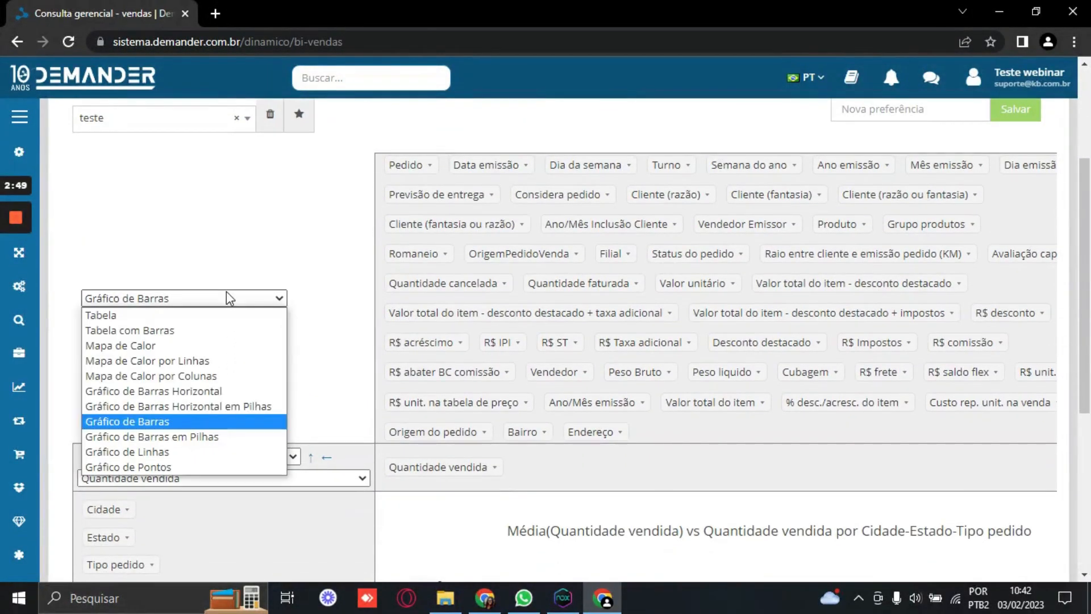
left_click(151, 335)
scroll(689, 414, "down", 2)
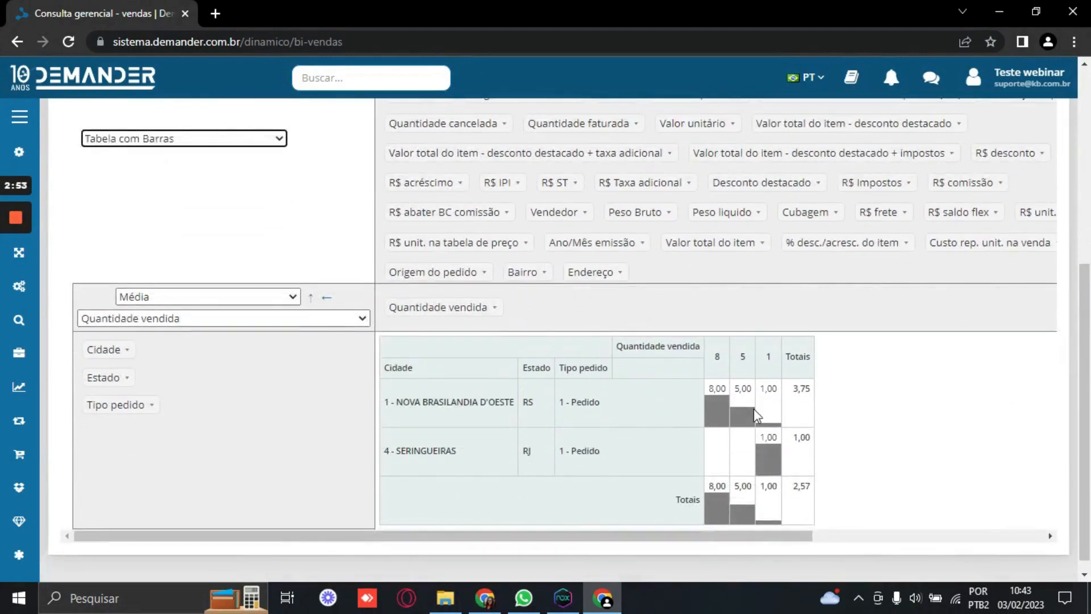
scroll(753, 408, "down", 1)
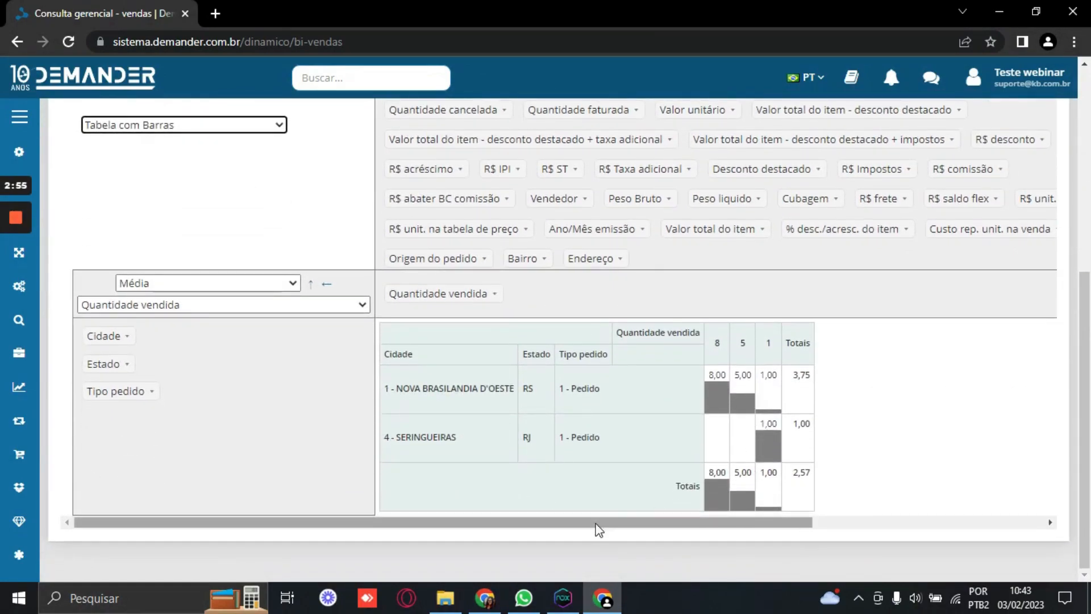
left_click_drag(613, 523, 667, 487)
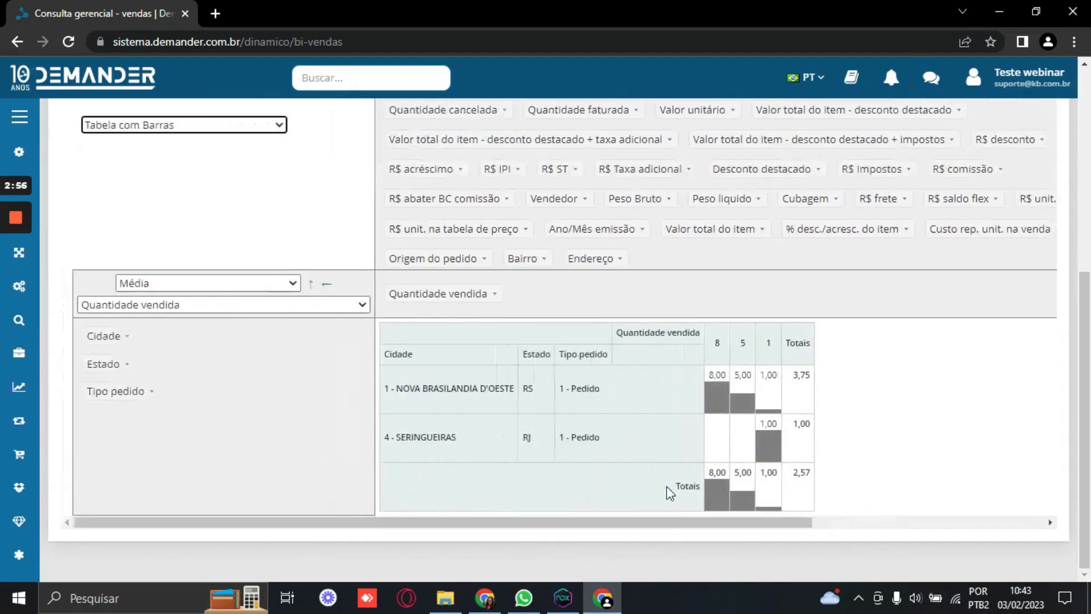
Open the print preview of the report page, restrict it to page 2, and check the Disposição options
right_click(871, 419)
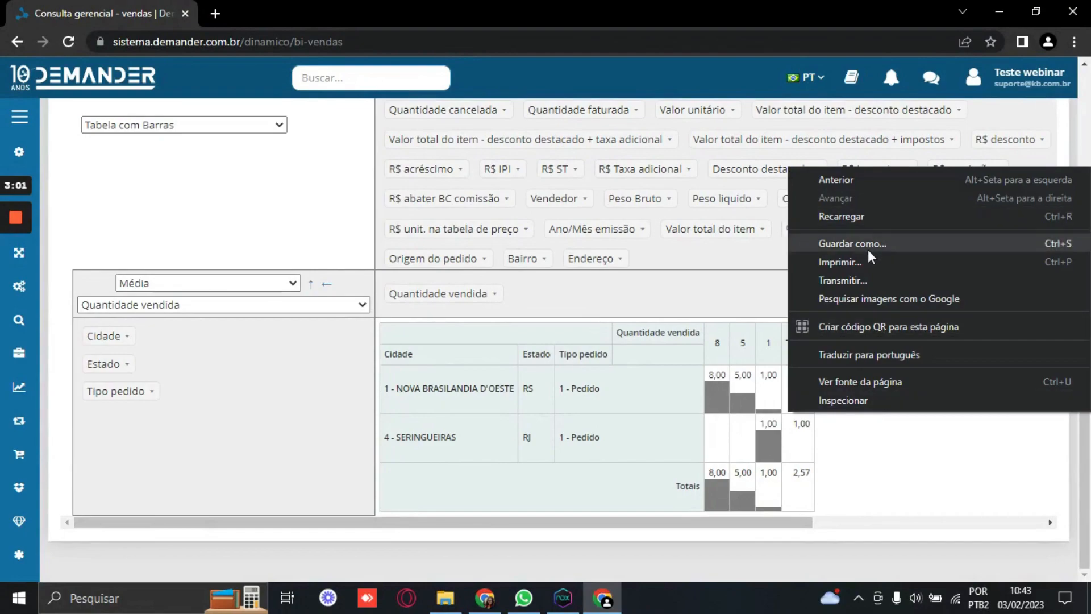
left_click(883, 461)
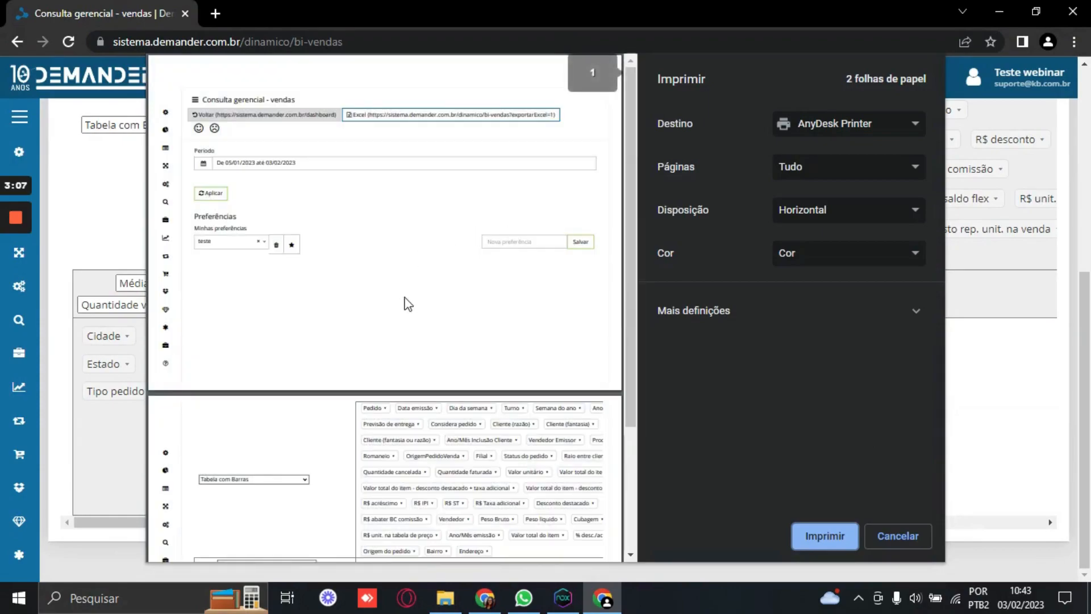
scroll(407, 304, "down", 3)
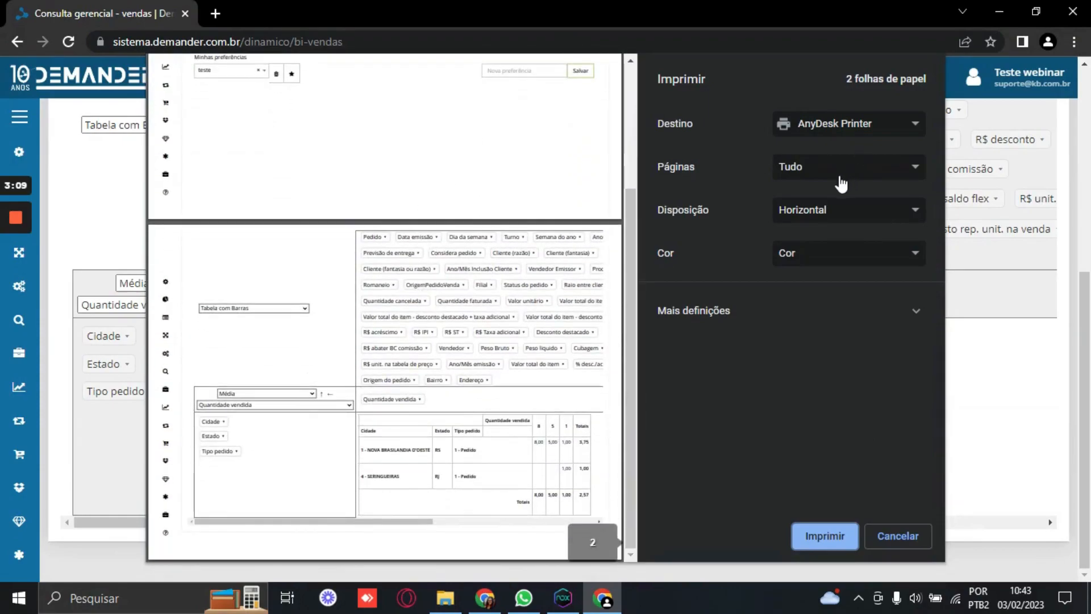
left_click(841, 183)
left_click(824, 224)
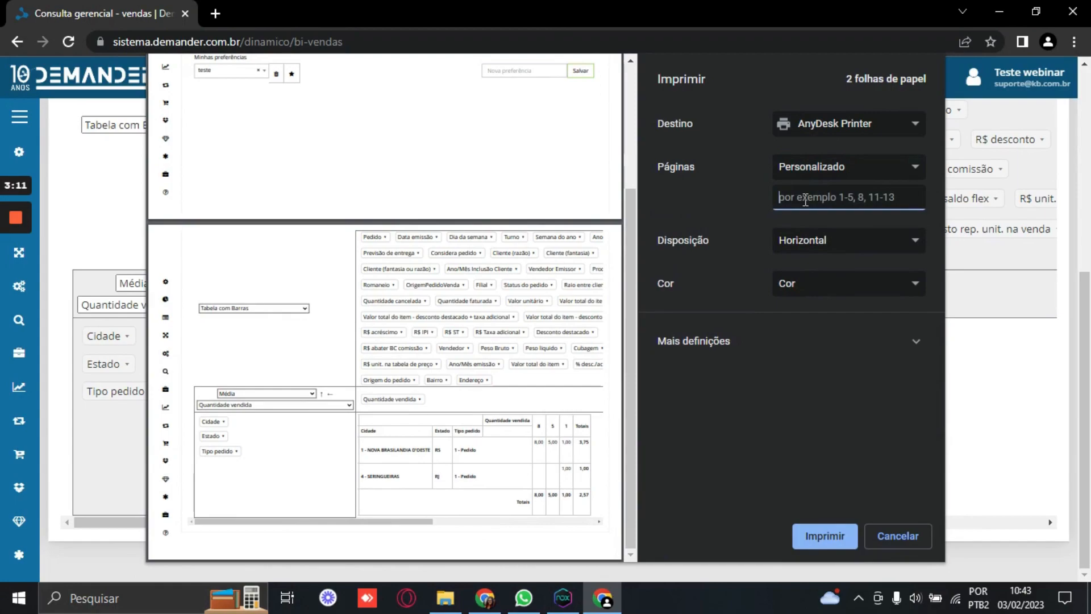
type("2")
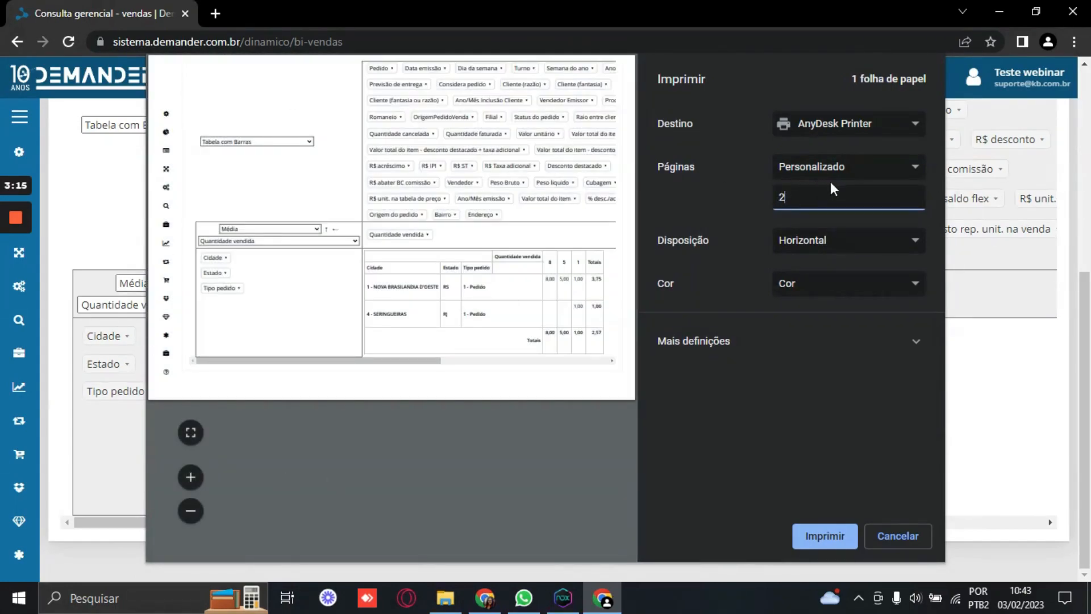
left_click(818, 241)
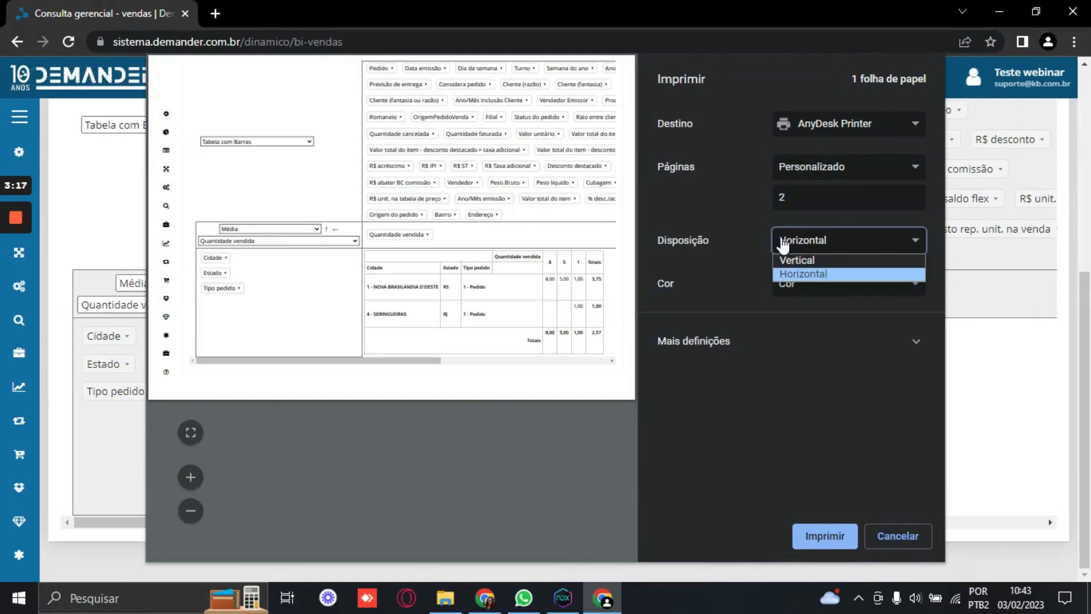
left_click(739, 211)
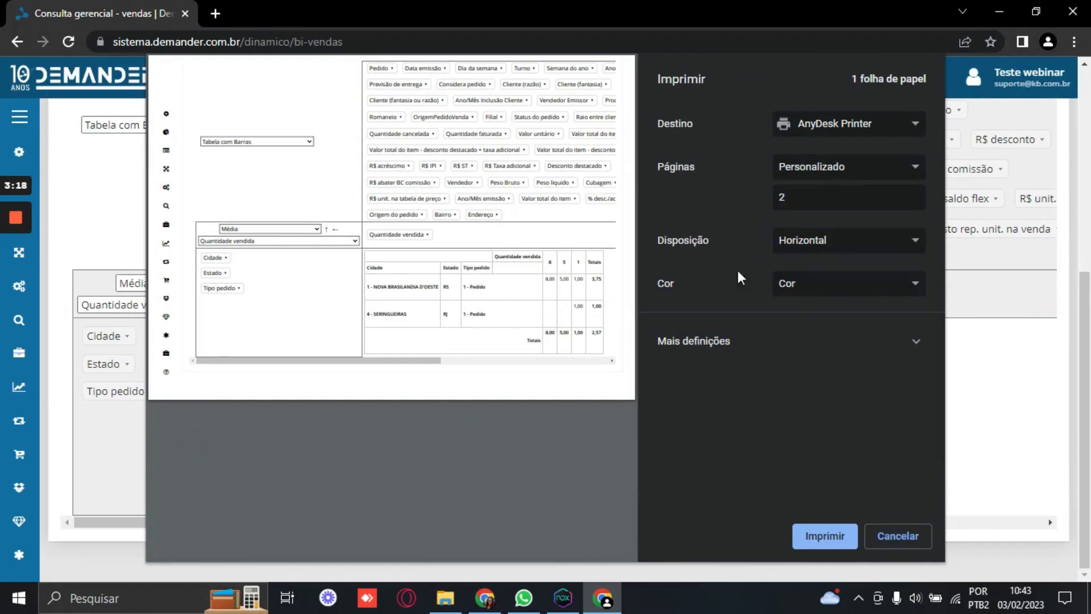
Try custom print margins of 18,5 mm at the bottom and 109,5 mm at the top, and cancel printing
left_click(699, 342)
scroll(699, 342, "down", 1)
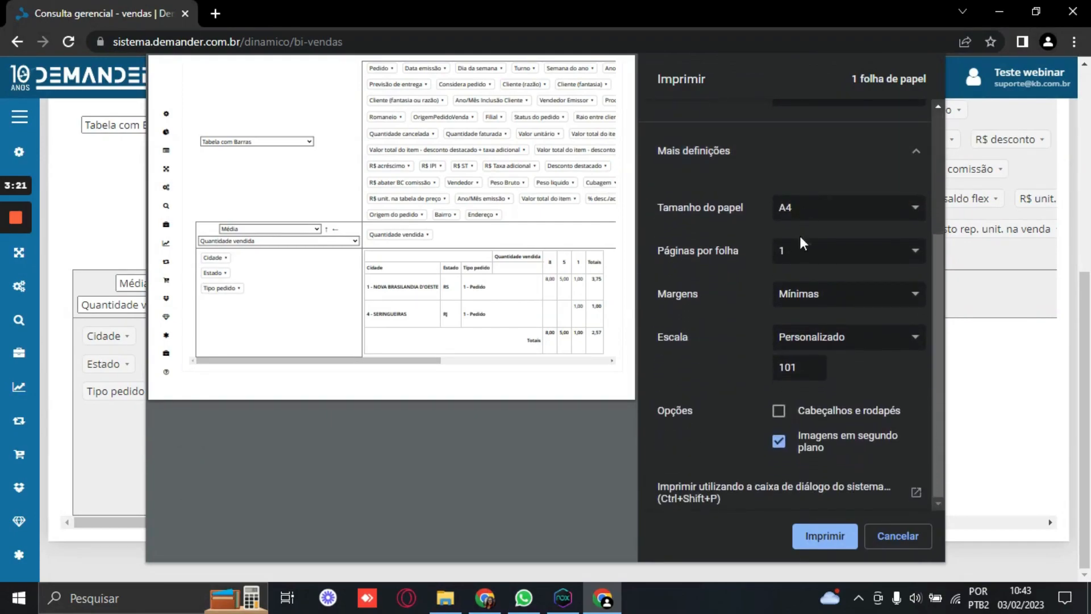
left_click(825, 296)
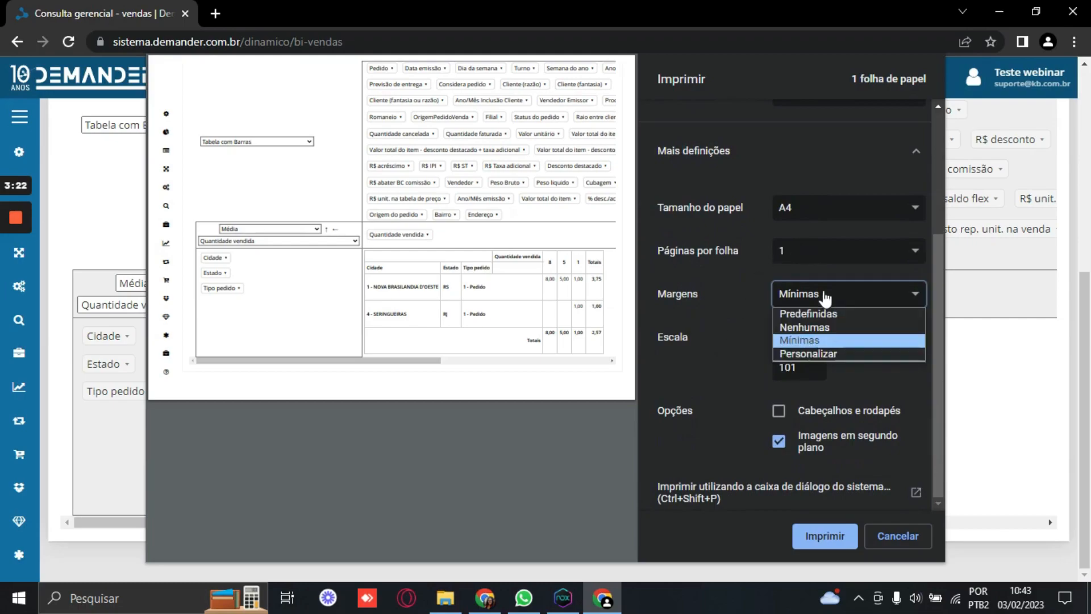
left_click(822, 352)
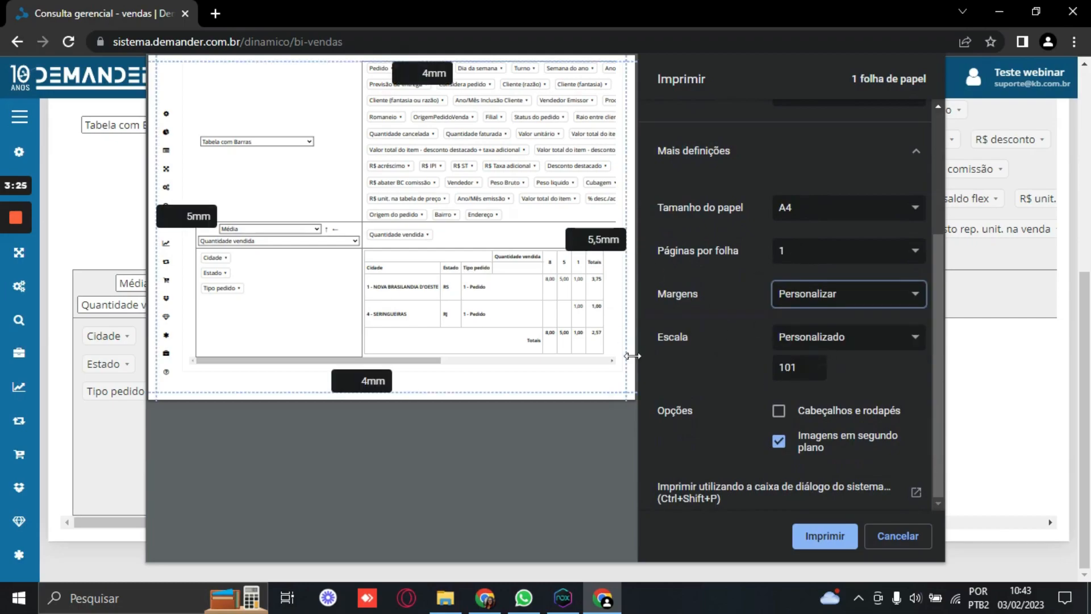
left_click(626, 391)
left_click_drag(609, 370, 609, 366)
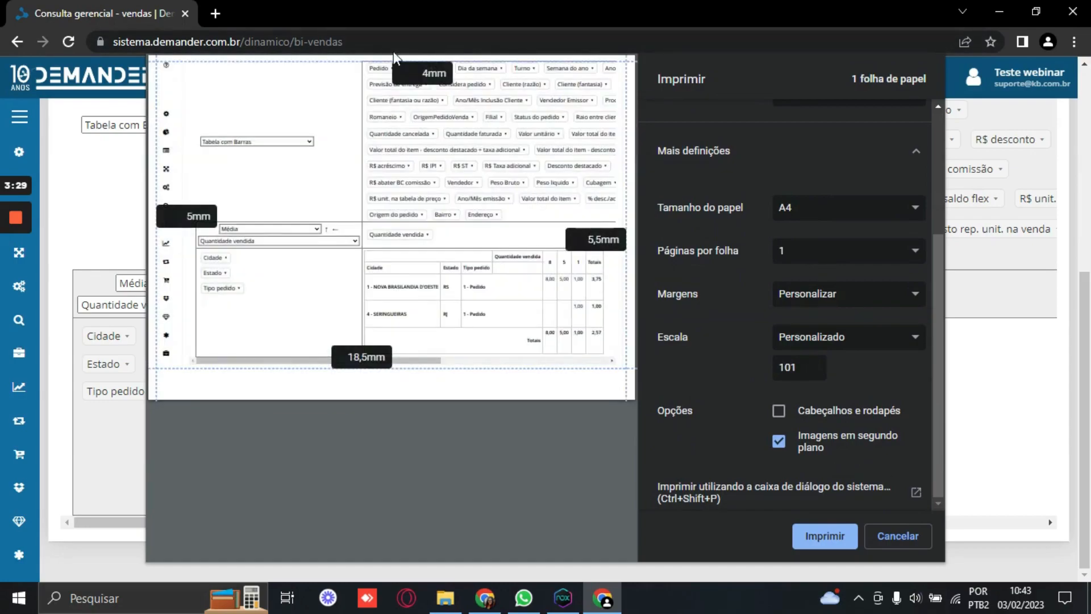
left_click_drag(393, 58, 392, 226)
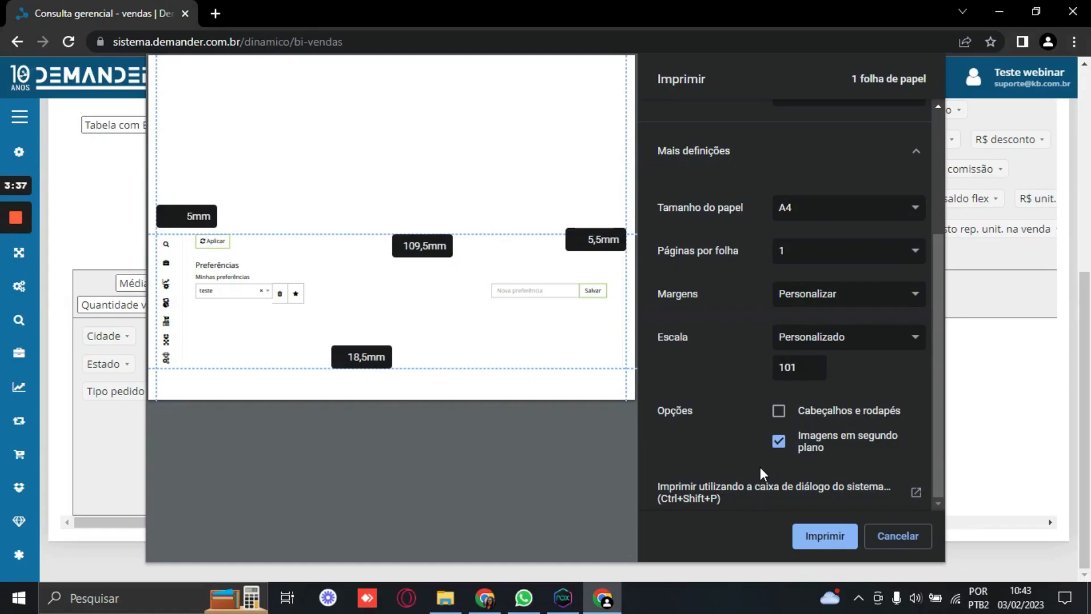
left_click(884, 531)
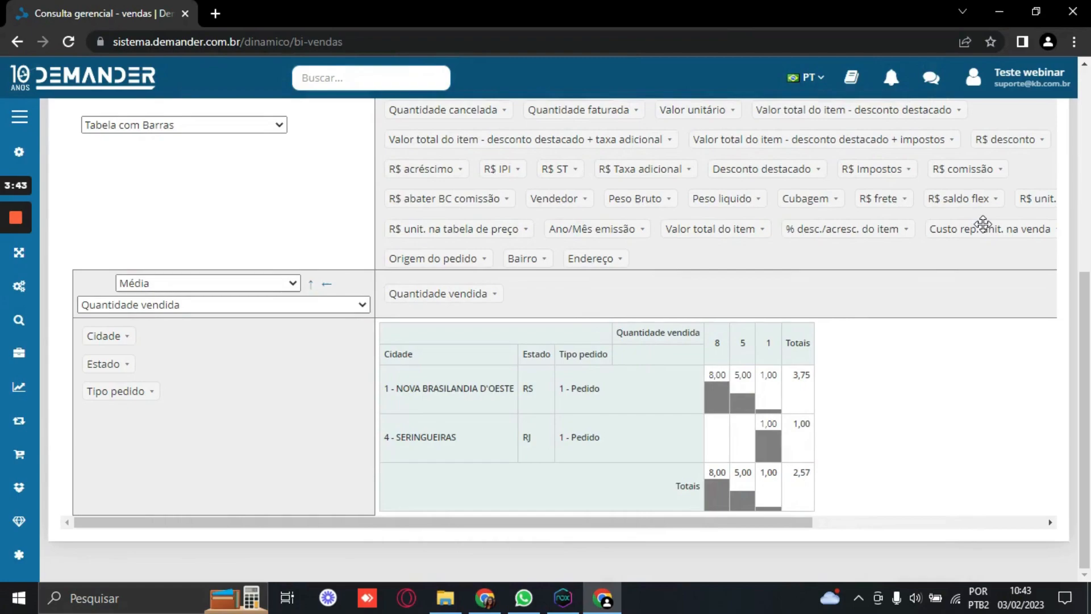
Delete the saved preference teste and look over the default query layout
scroll(769, 268, "up", 4)
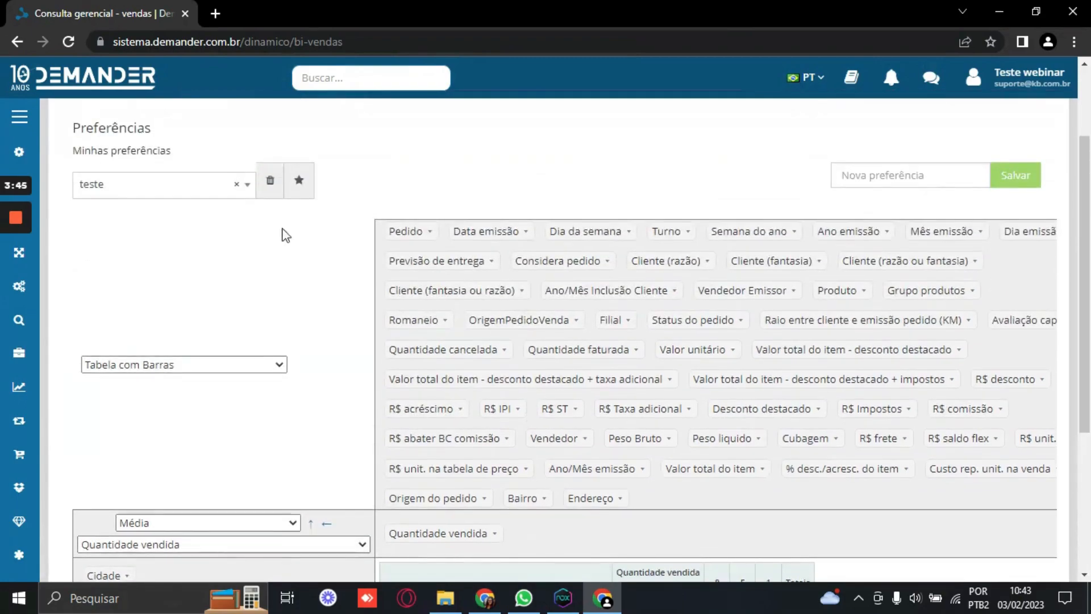
scroll(143, 350, "down", 4)
scroll(270, 263, "up", 5)
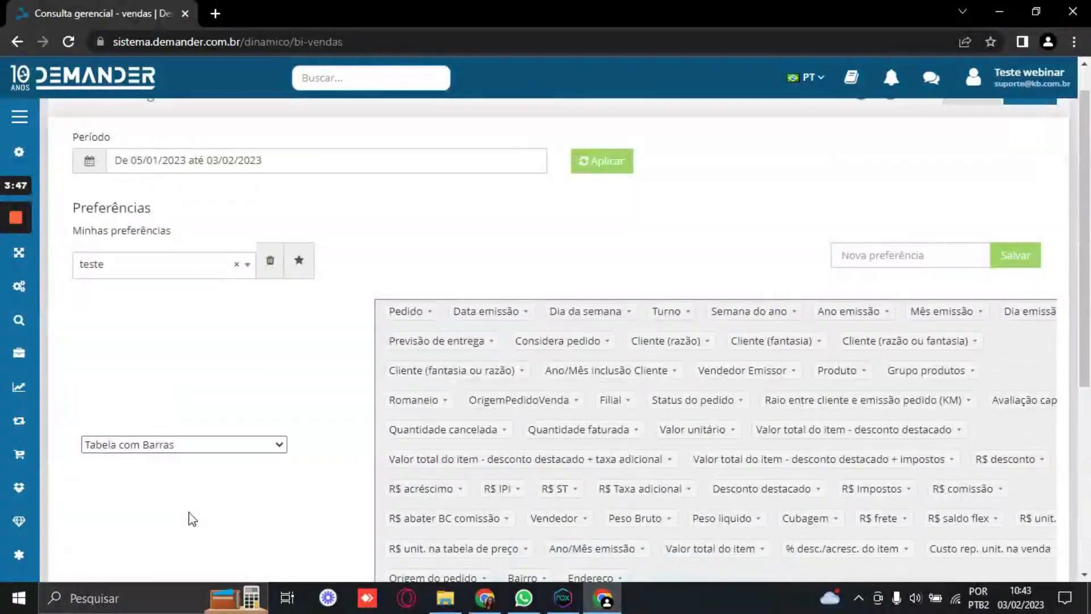
left_click(271, 262)
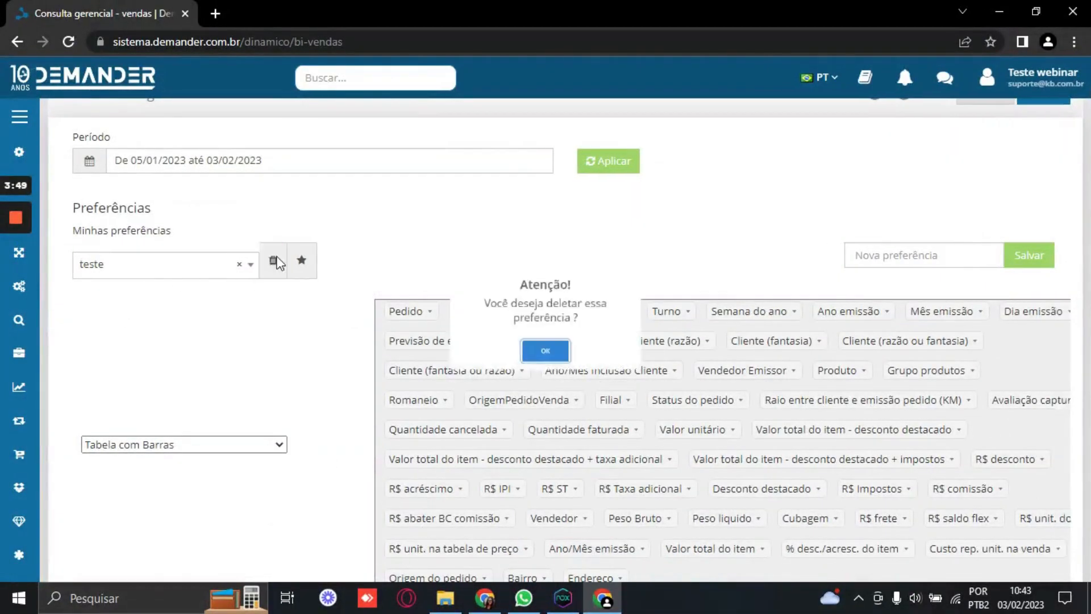
left_click(545, 361)
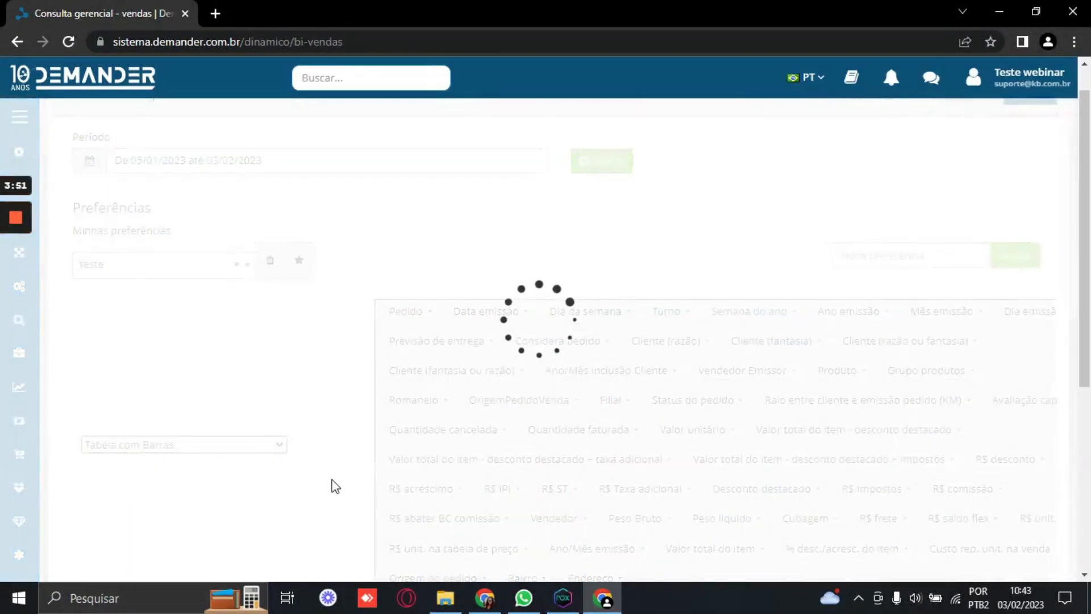
scroll(339, 479, "down", 4)
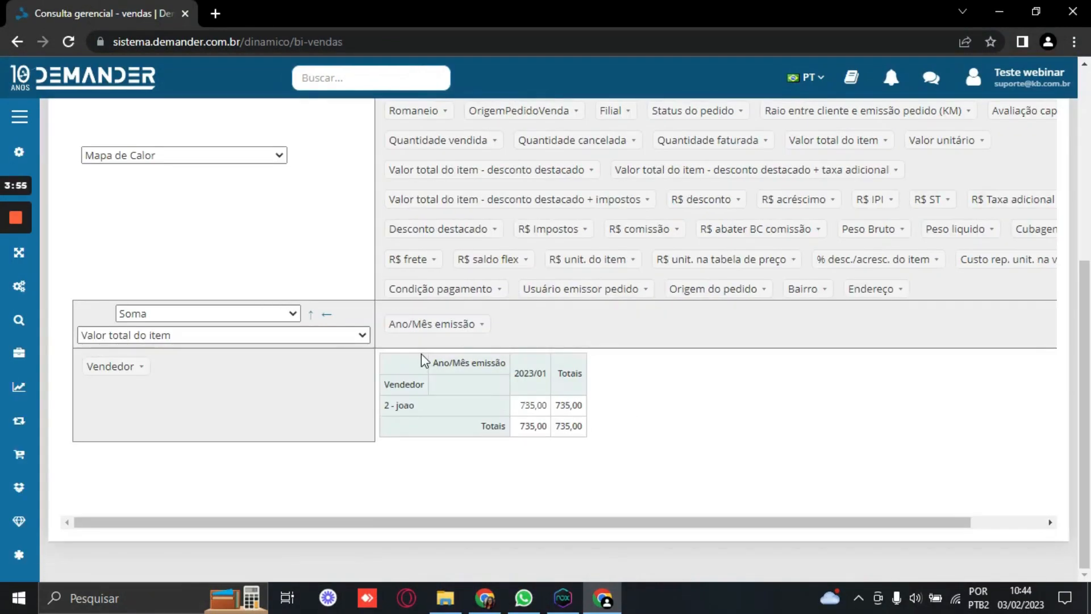
scroll(309, 478, "up", 5)
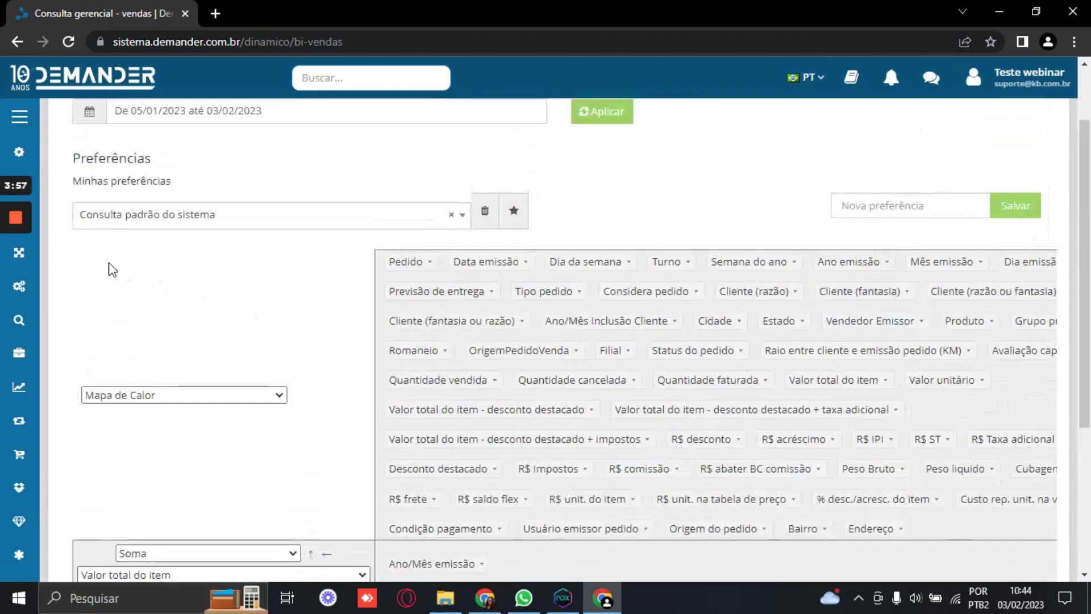
Add Cidade, Filial and Valor unitário to the pivot rows, and return Vendedor to the unused fields
scroll(419, 224, "down", 5)
scroll(419, 224, "up", 1)
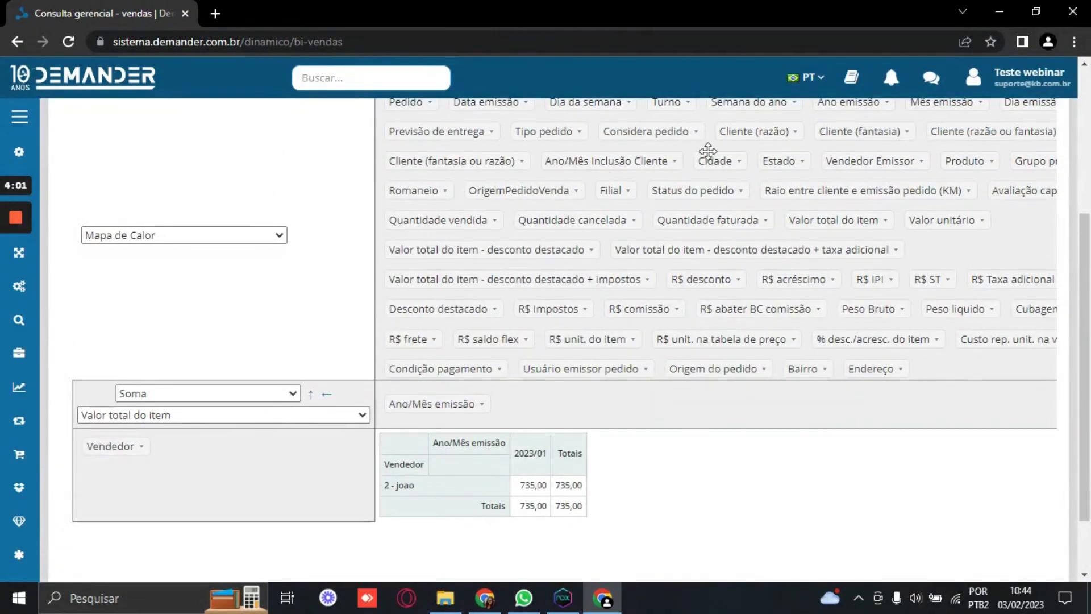
left_click_drag(711, 159, 231, 466)
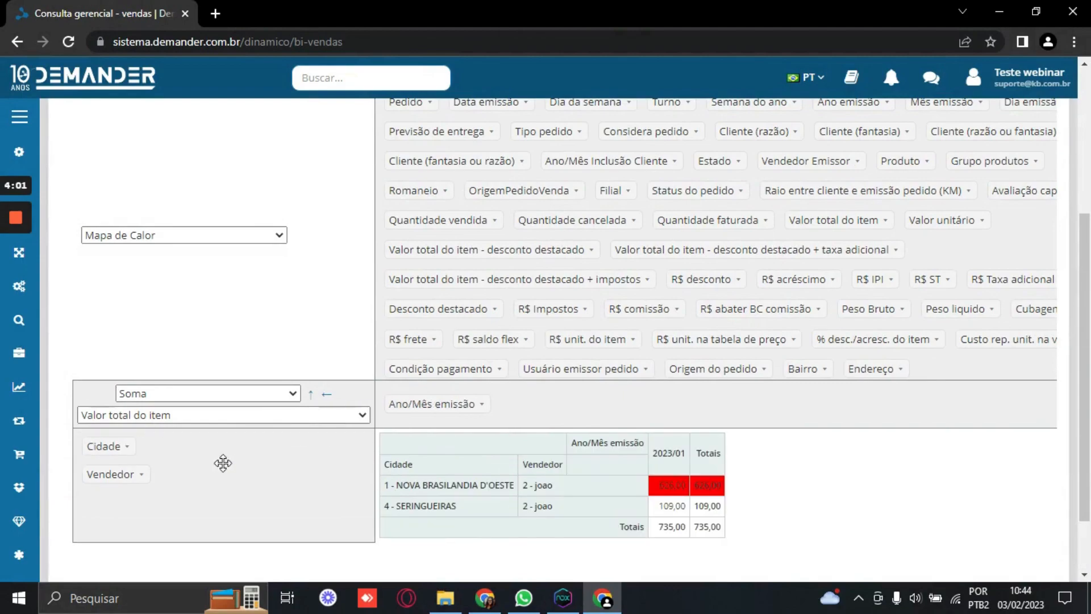
left_click_drag(111, 473, 449, 329)
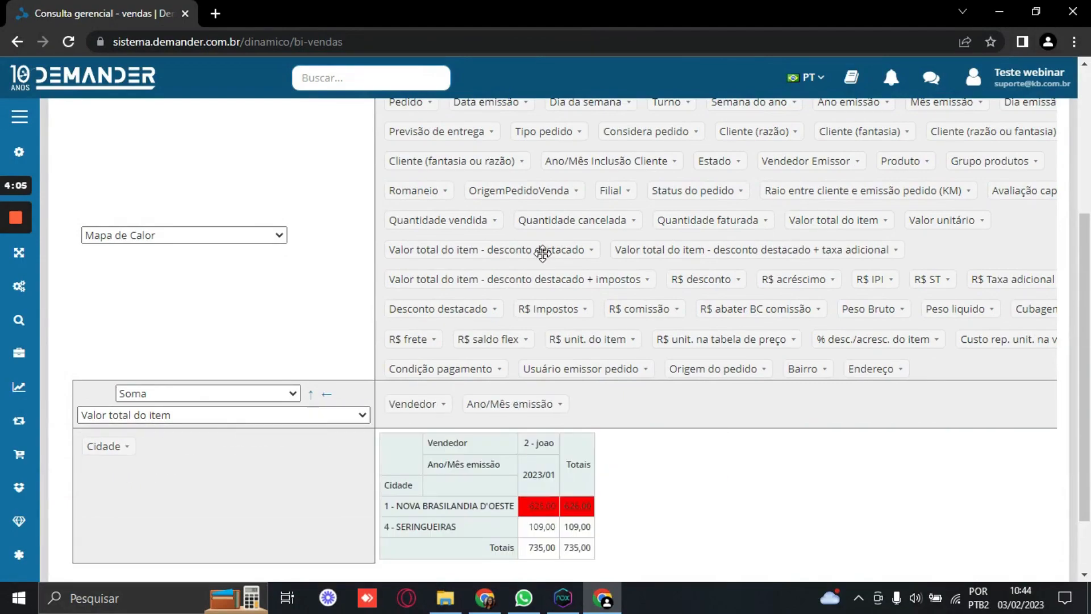
left_click_drag(609, 189, 315, 455)
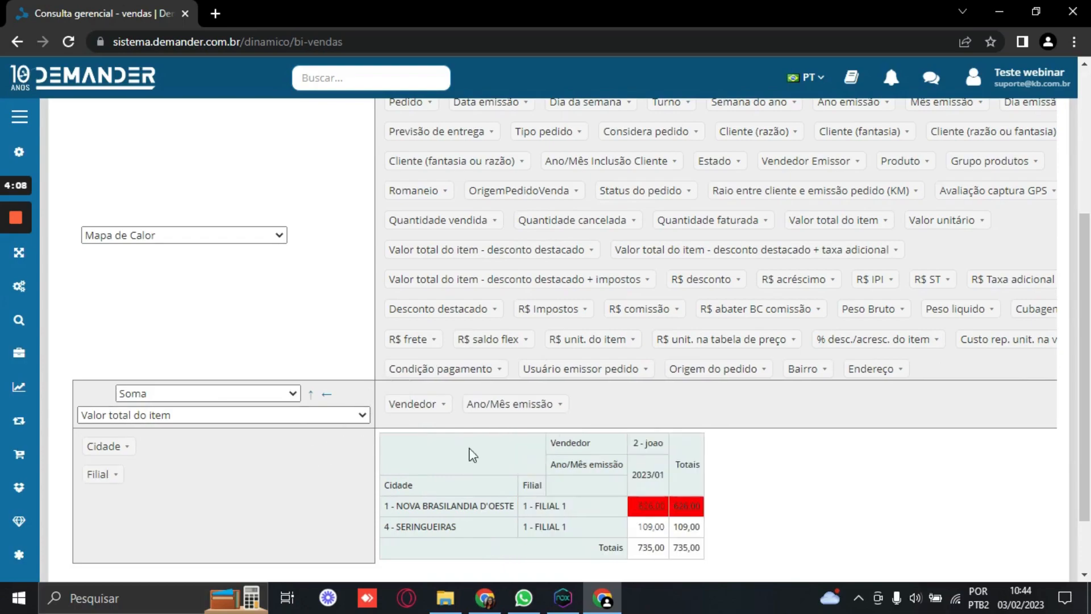
left_click_drag(416, 404, 571, 338)
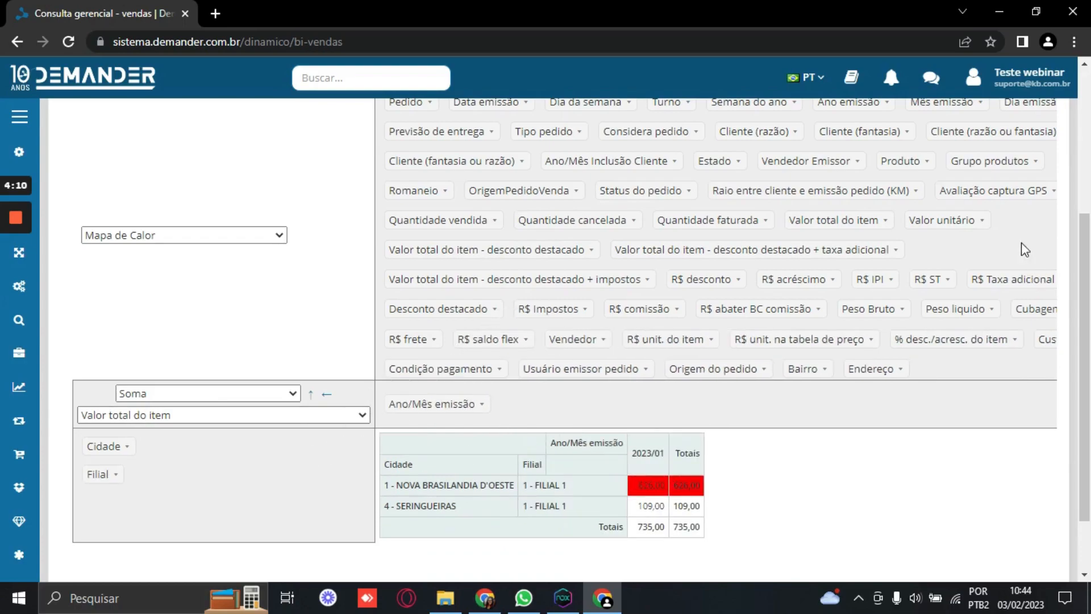
left_click_drag(958, 221, 248, 495)
scroll(850, 438, "down", 2)
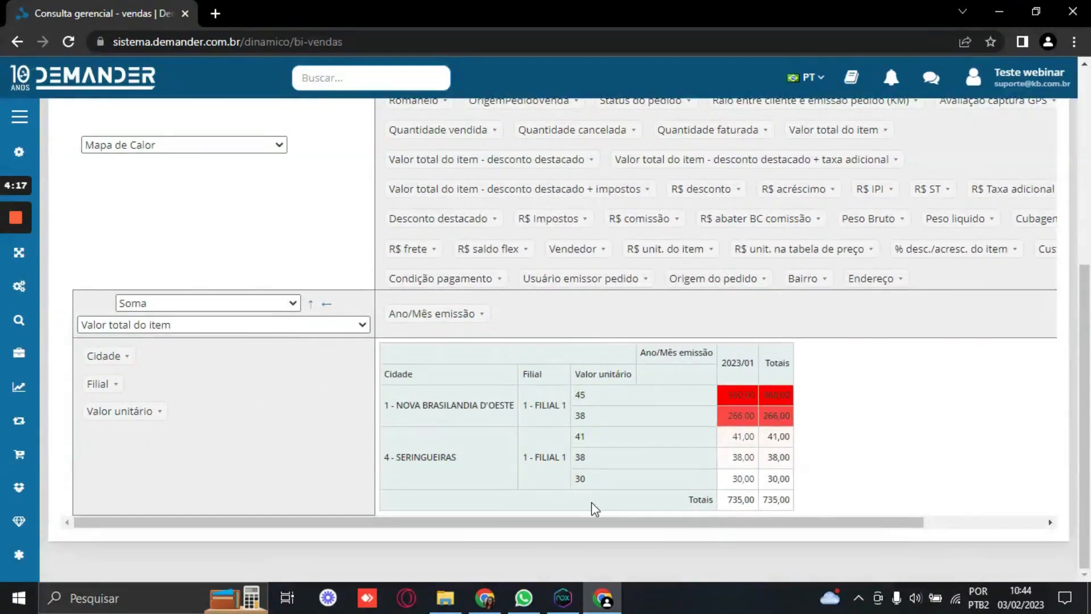
Add Produto to the pivot columns, and move it to the rows below Valor unitário
scroll(700, 471, "up", 3)
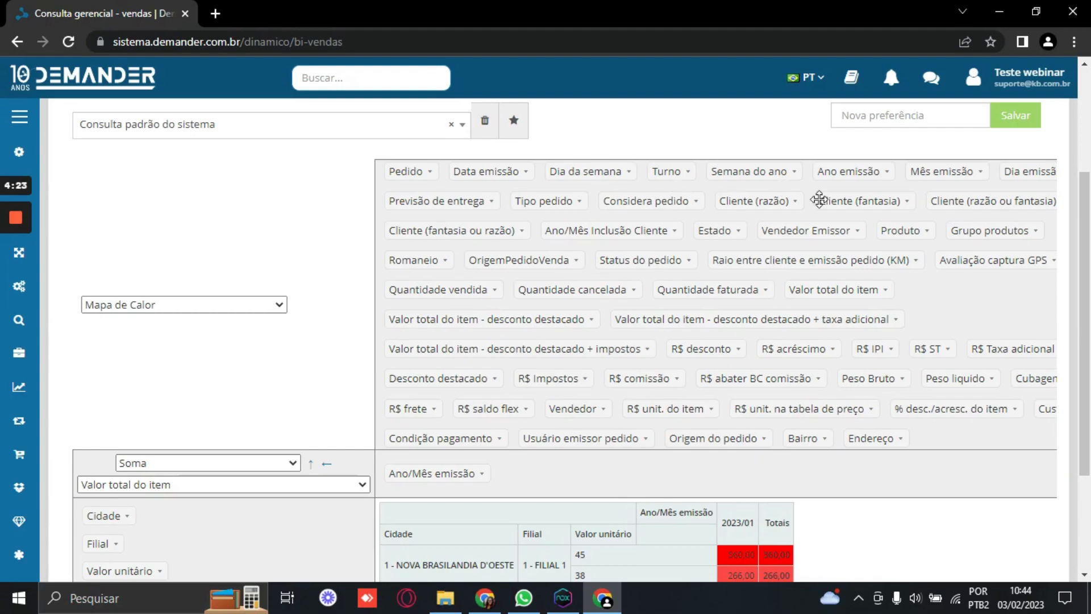
left_click_drag(874, 226, 527, 471)
scroll(529, 471, "down", 3)
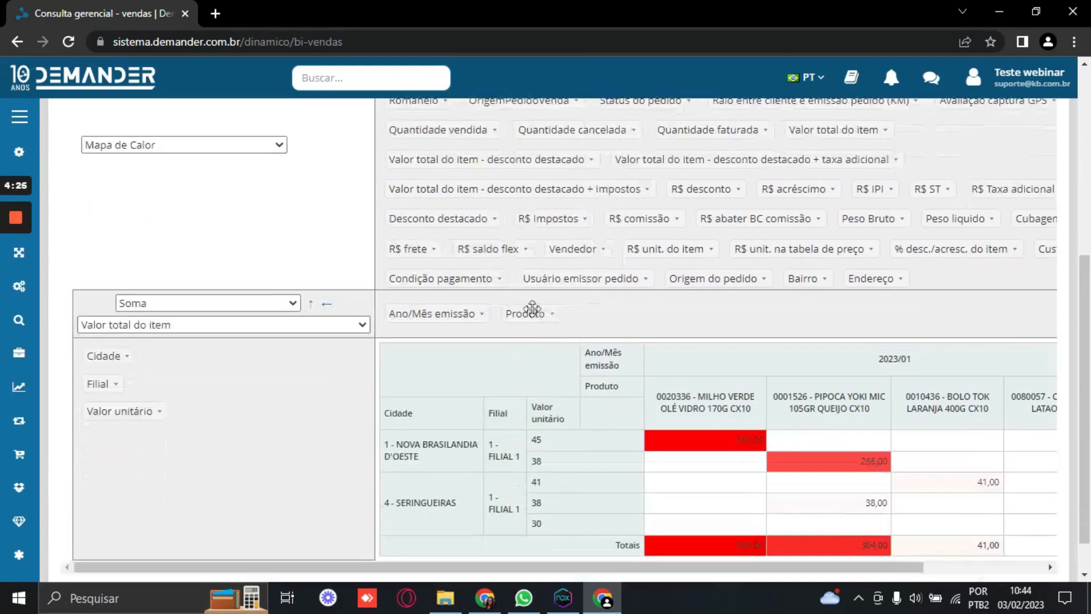
left_click_drag(540, 319, 111, 438)
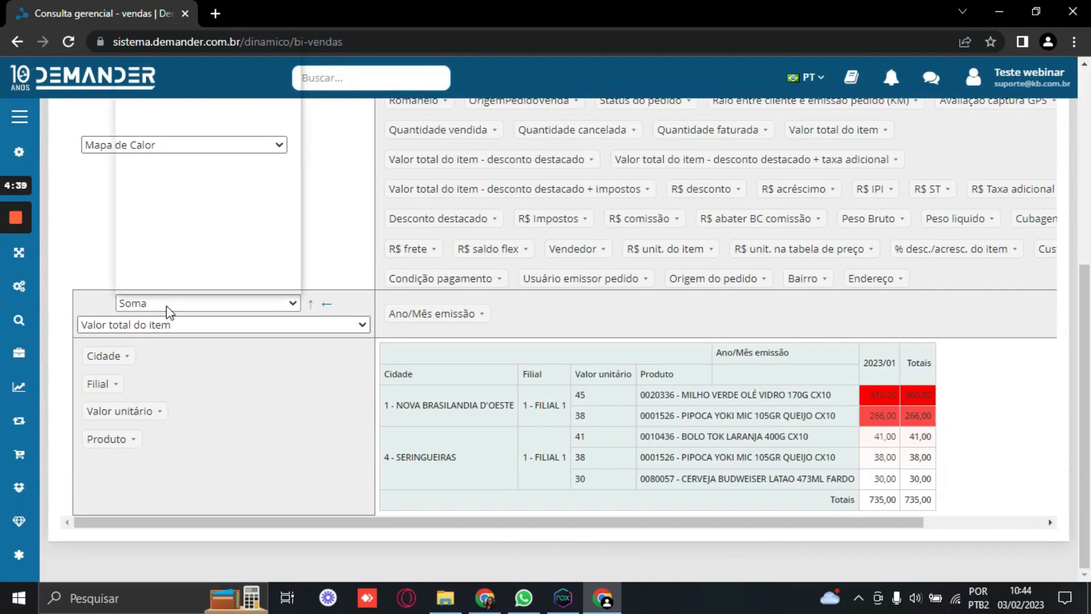
Set the pivot's aggregation function to Contagem
left_click(117, 303)
left_click(175, 10)
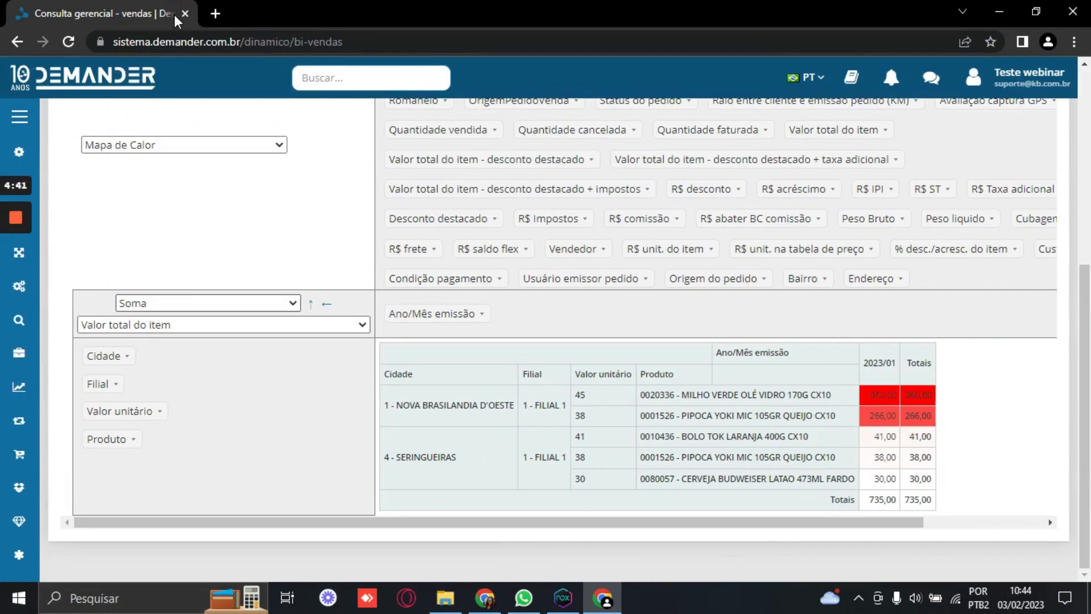
left_click(170, 307)
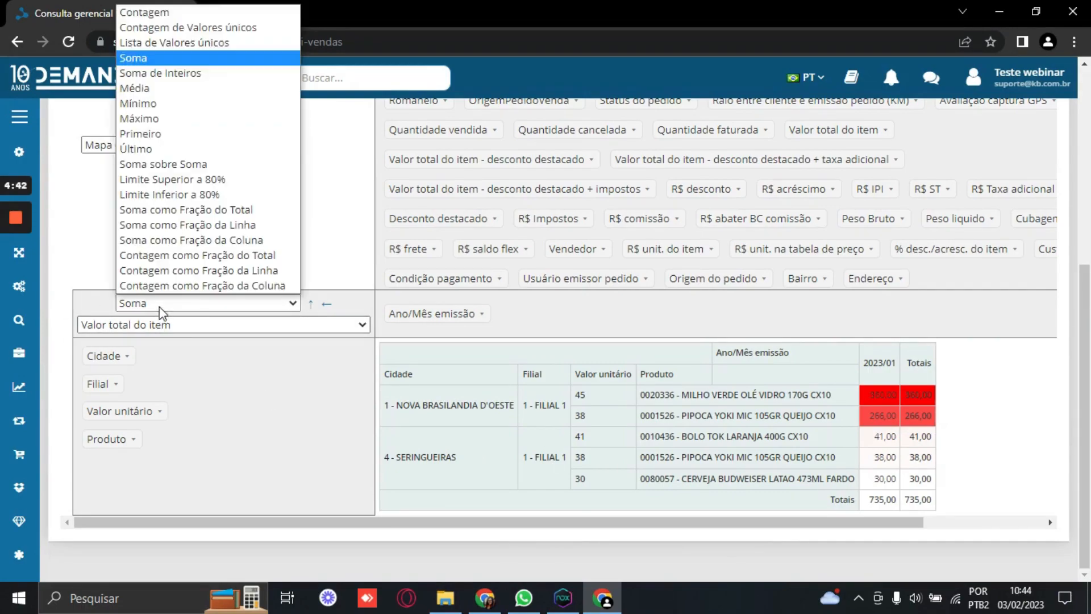
left_click(169, 13)
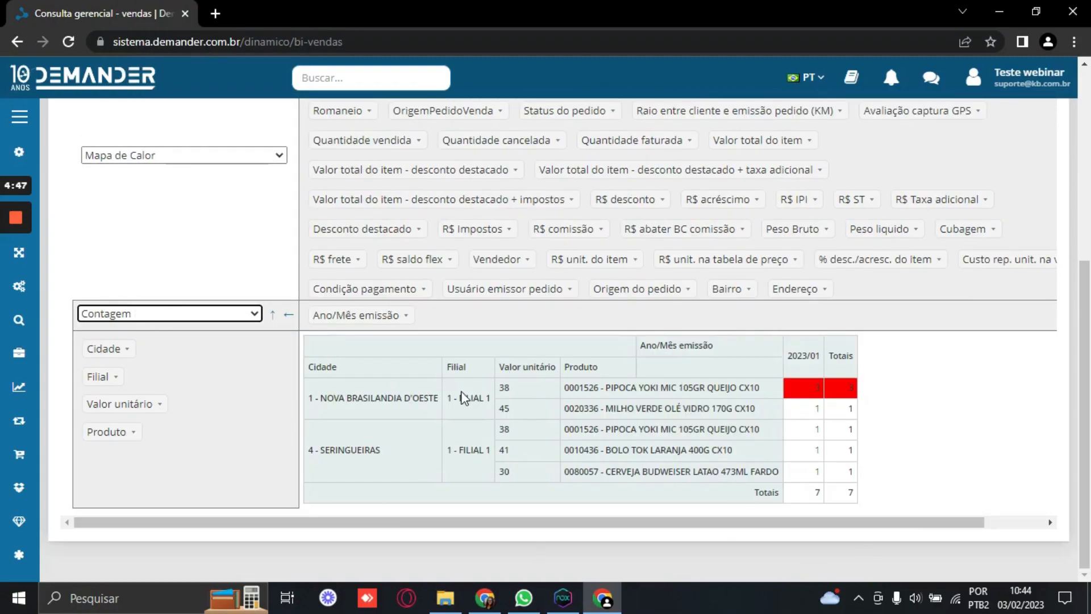
Set the pivot's aggregation function to Média, calculated on Valor total do item
left_click(212, 311)
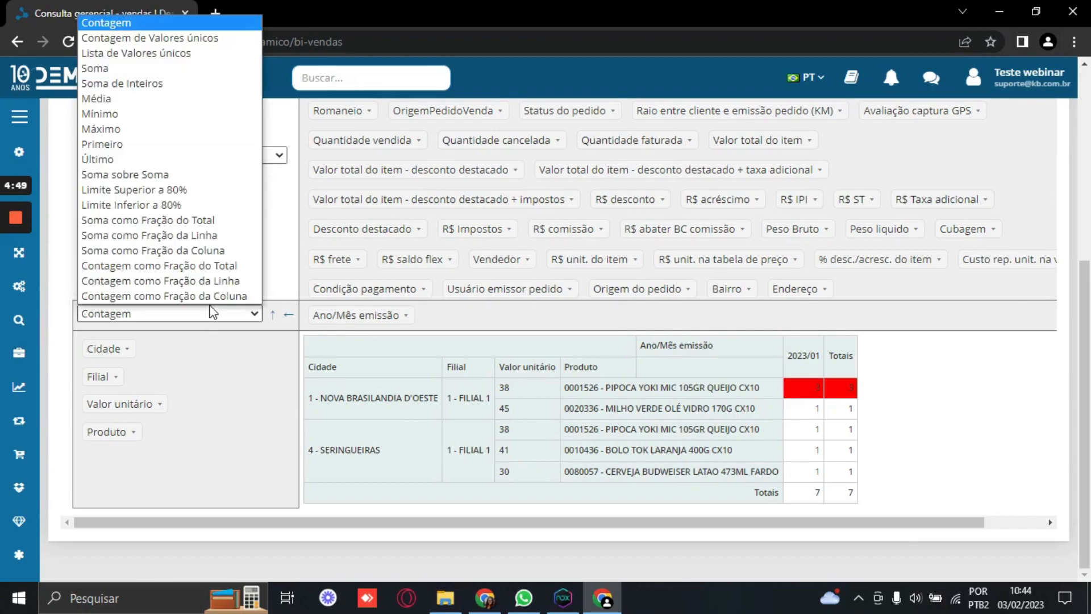
left_click(249, 314)
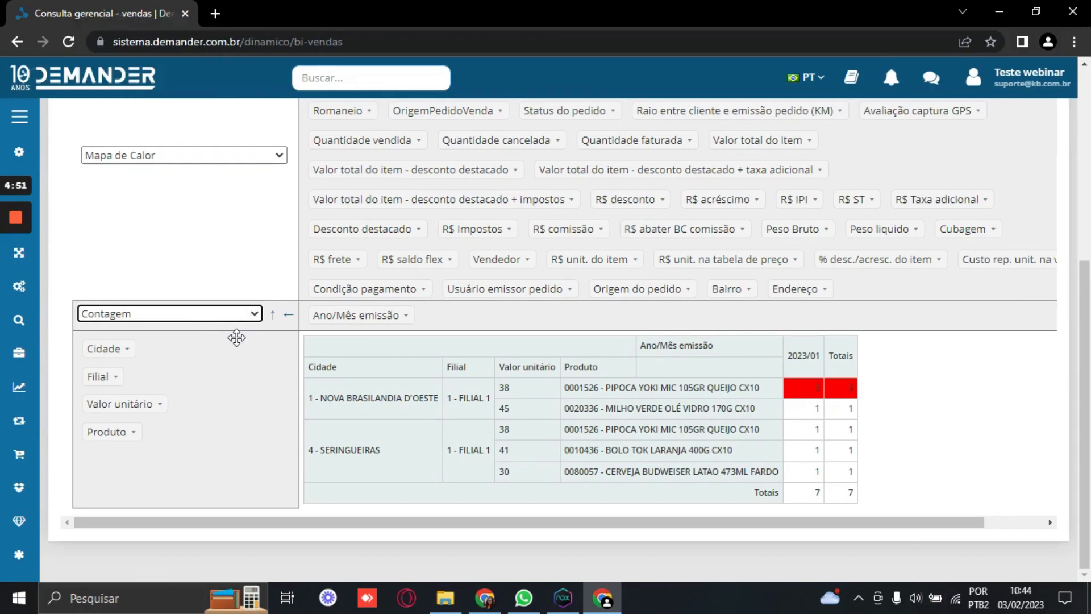
left_click(210, 317)
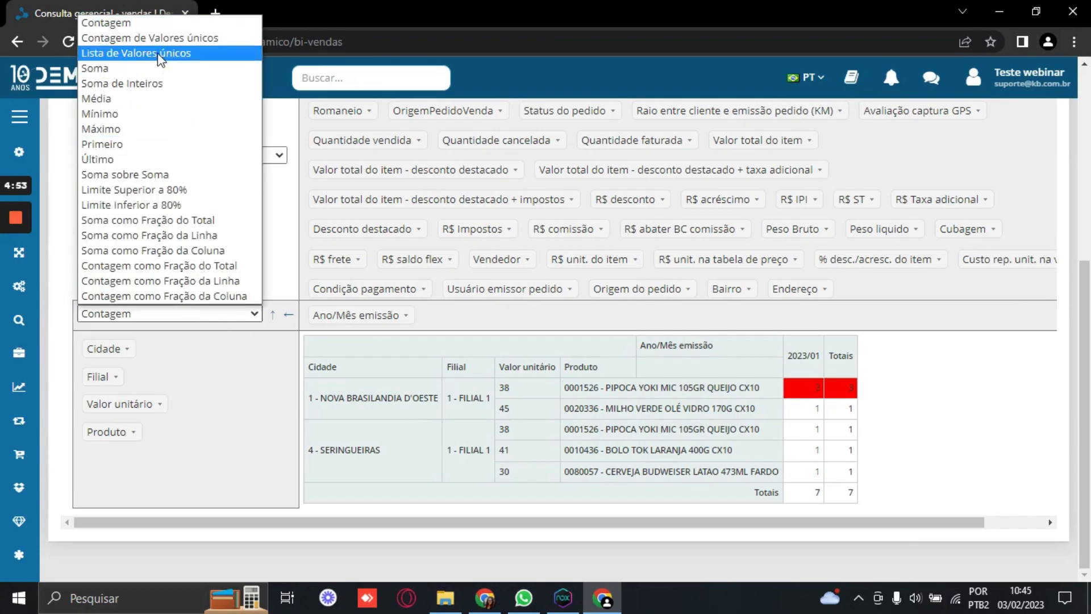
left_click(134, 103)
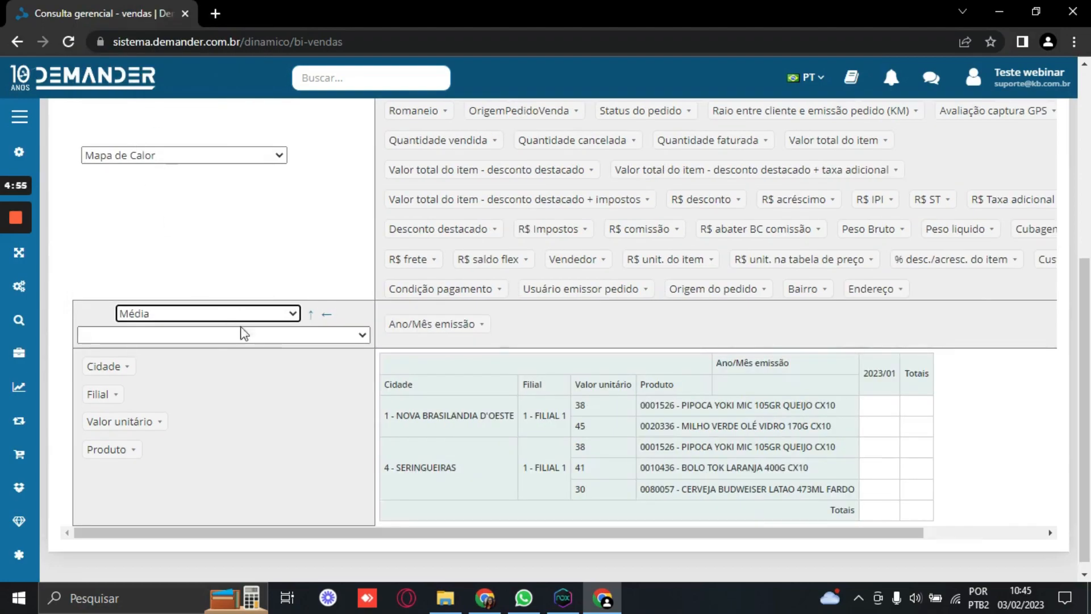
left_click(237, 341)
scroll(147, 245, "down", 10)
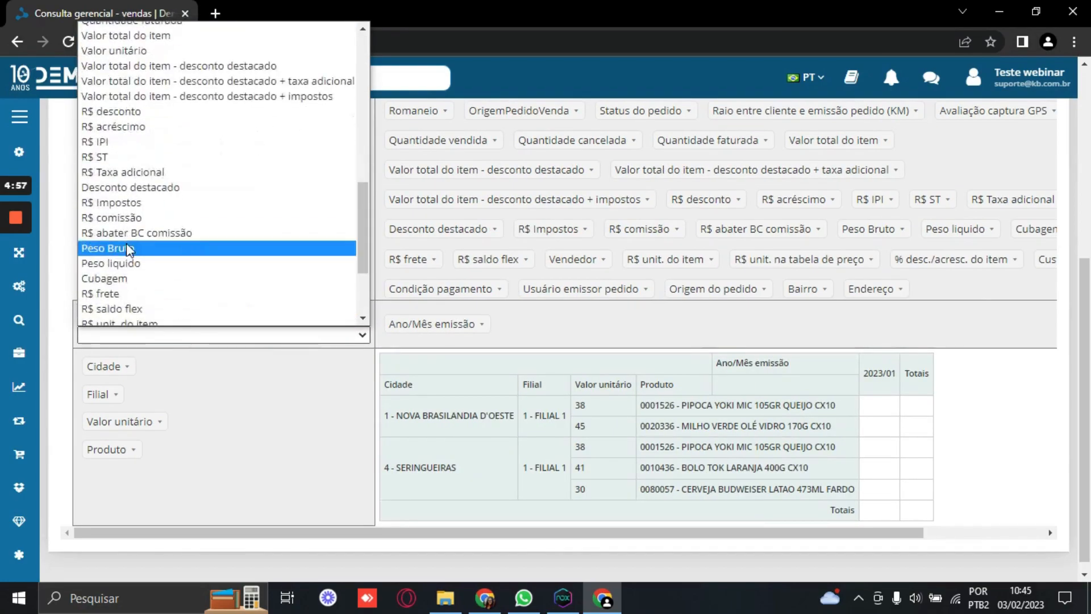
scroll(127, 249, "up", 7)
scroll(127, 248, "down", 1)
scroll(145, 267, "up", 3)
scroll(148, 273, "down", 5)
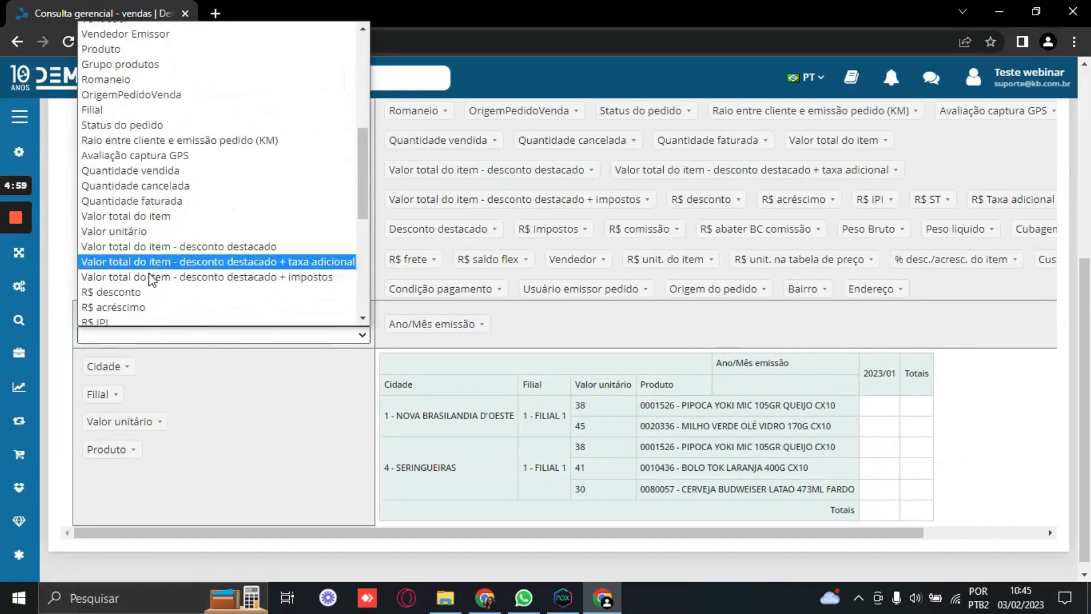
left_click(155, 210)
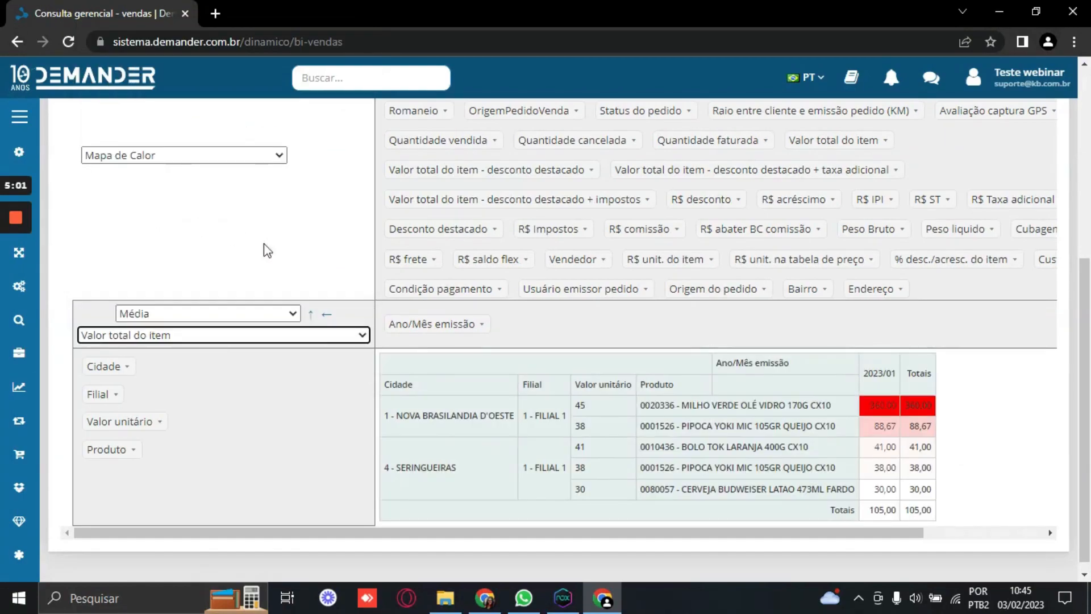
Try the Limite Superior a 80% aggregation function and look at its two value fields
left_click(153, 316)
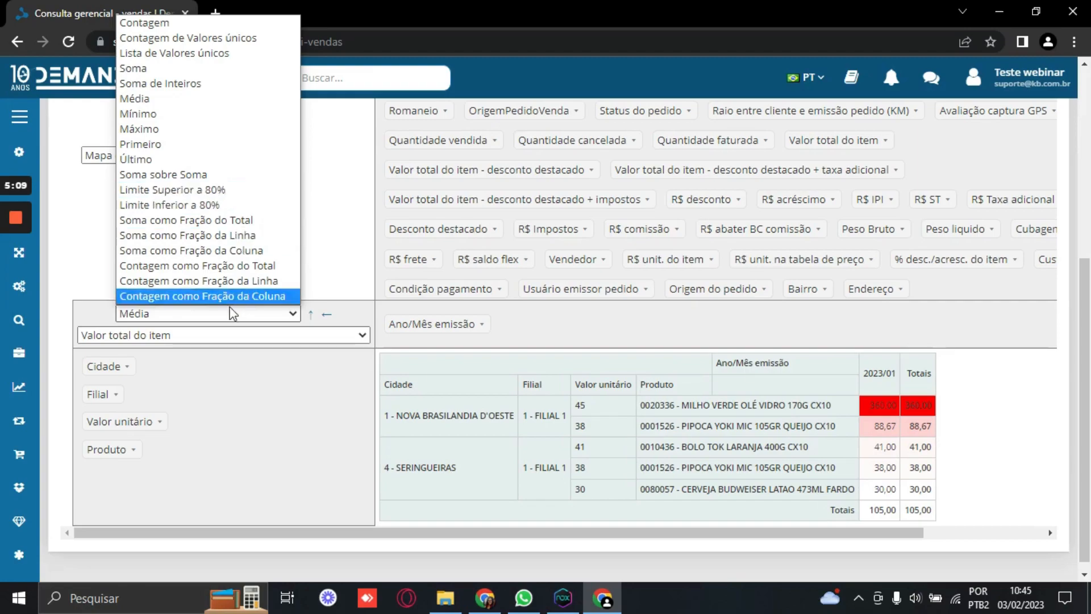
left_click(225, 191)
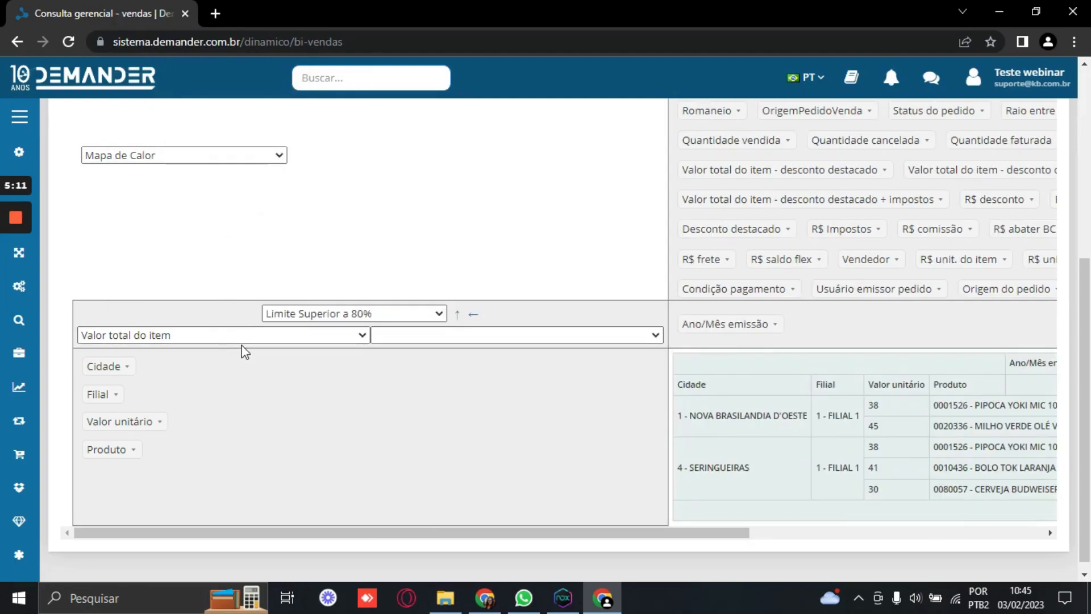
left_click(166, 335)
left_click(395, 335)
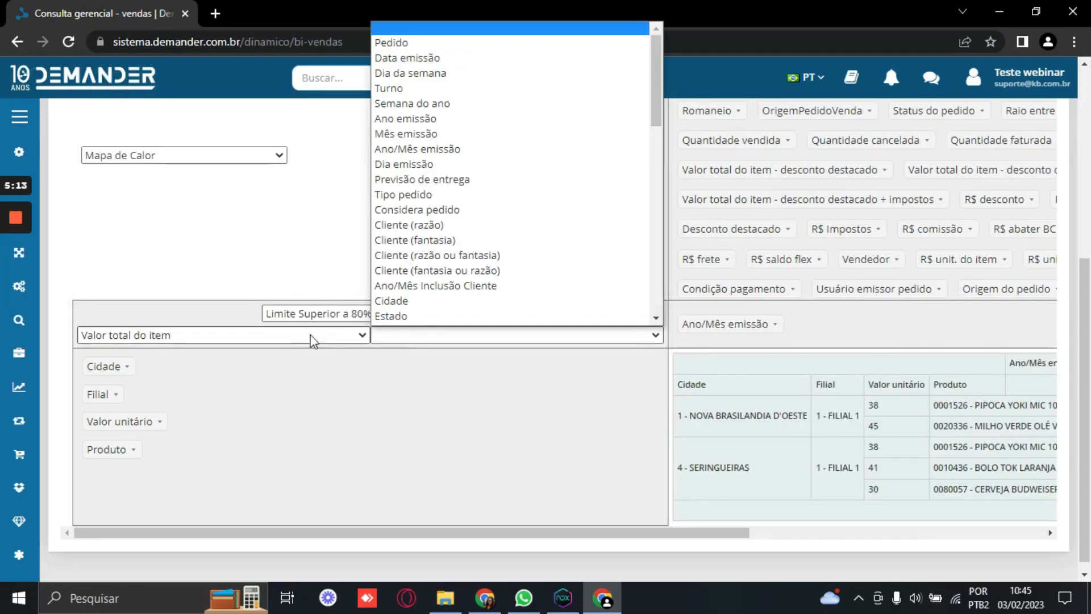
left_click(236, 331)
left_click(420, 332)
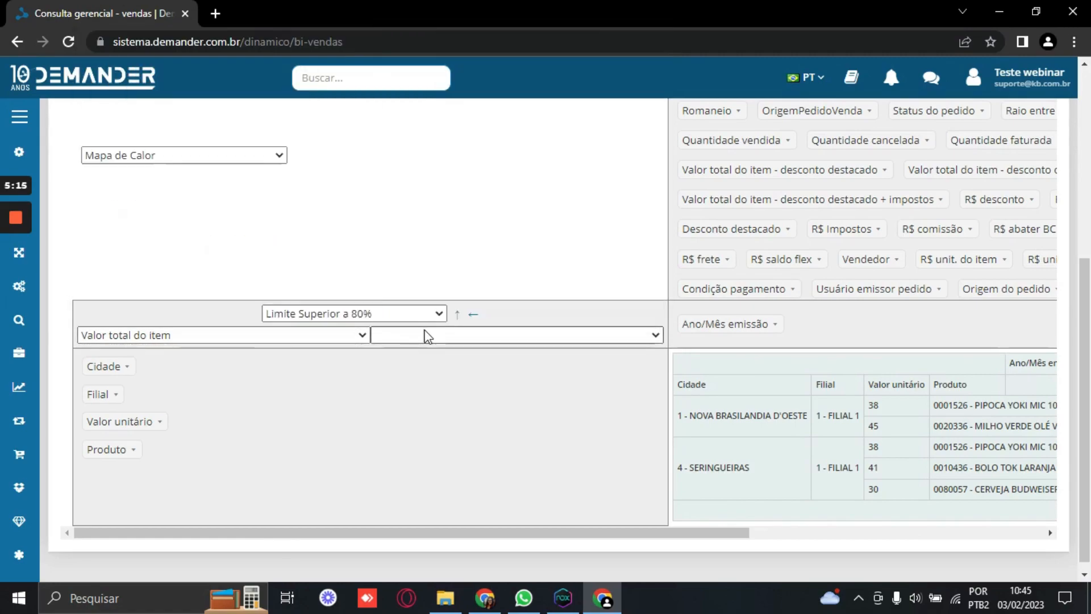
left_click(426, 333)
Set the pivot's aggregation function to Soma and look over the available display types
left_click(286, 316)
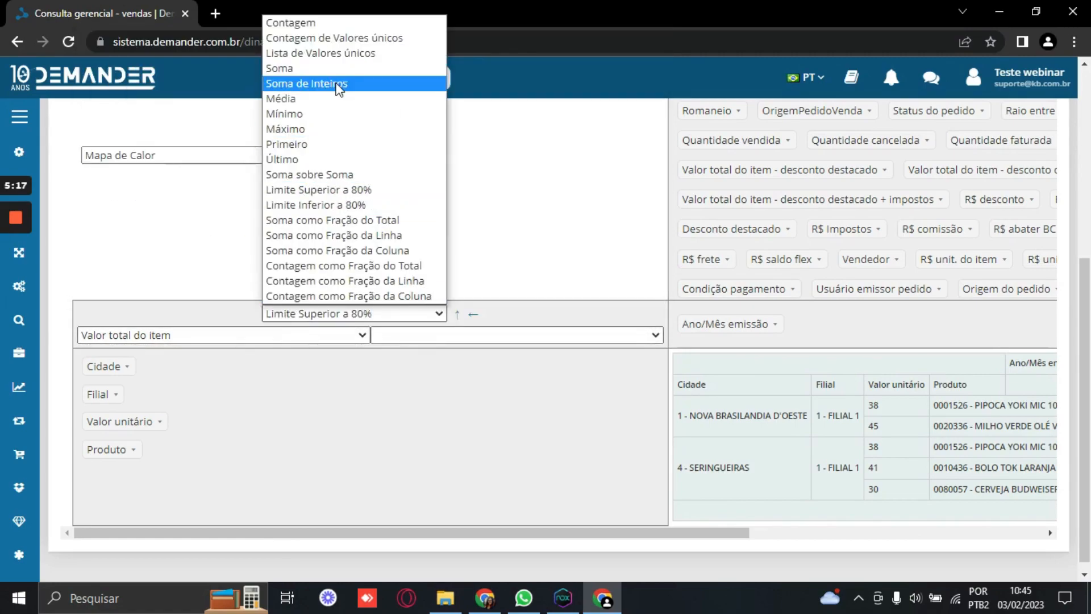
left_click(311, 68)
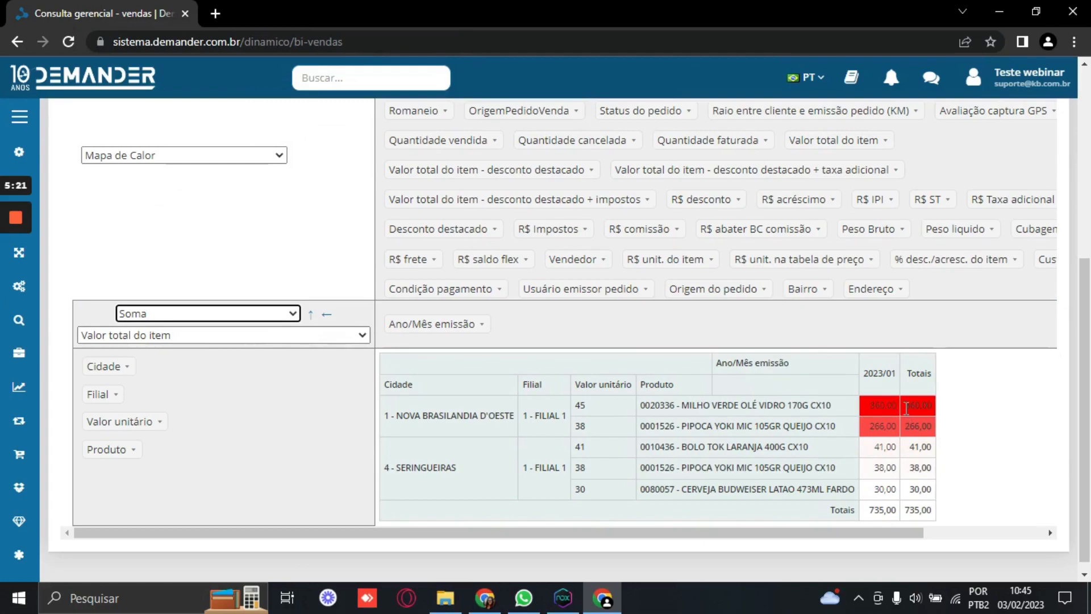
left_click(170, 155)
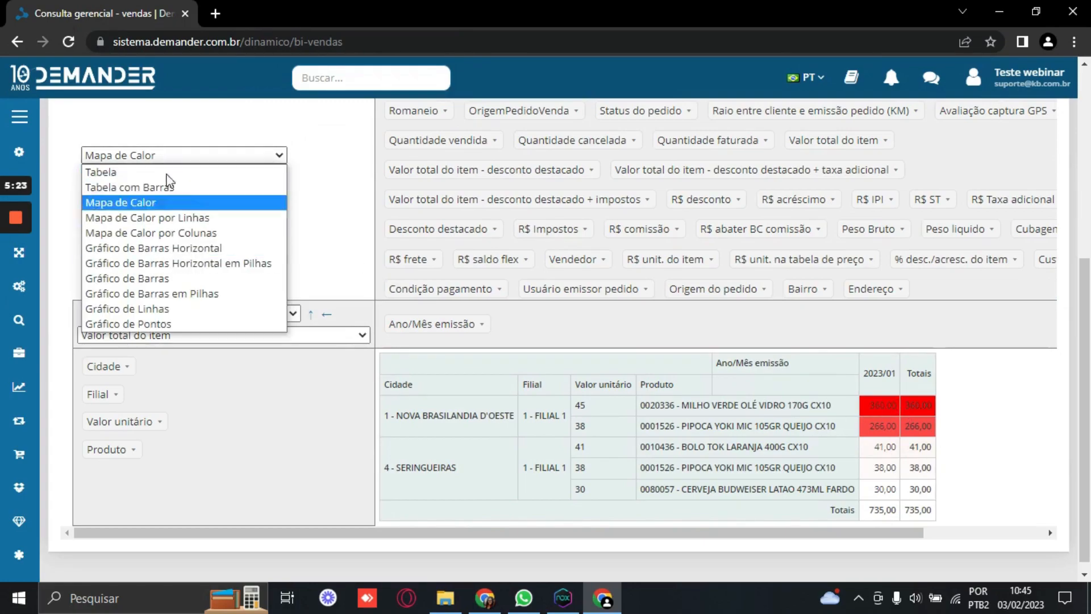
left_click(328, 169)
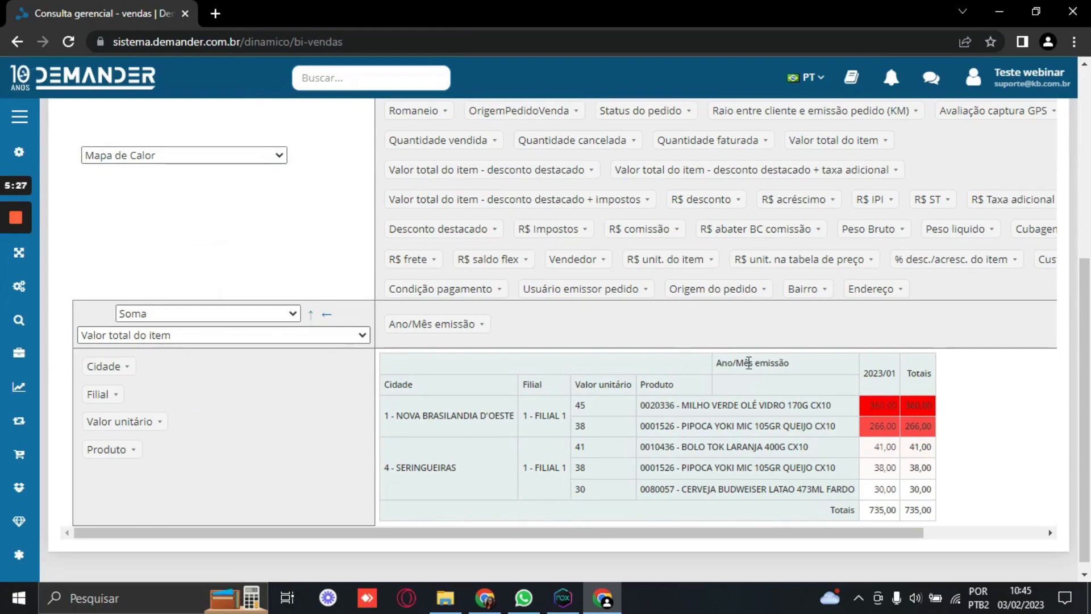
Save the current query layout as a new preference named Teste
scroll(748, 362, "up", 3)
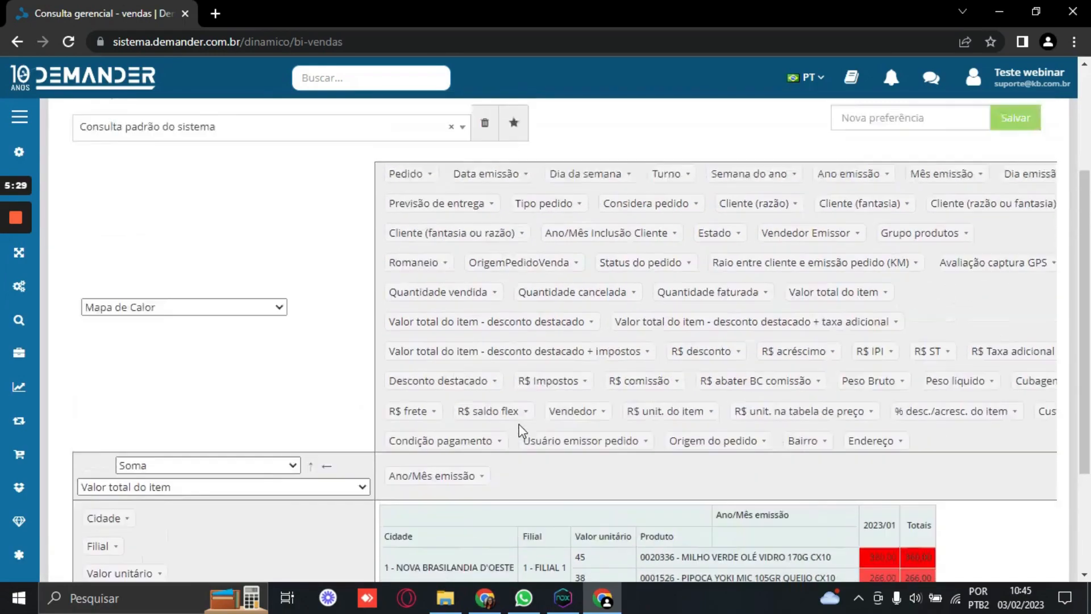
scroll(518, 430, "up", 2)
scroll(519, 455, "down", 5)
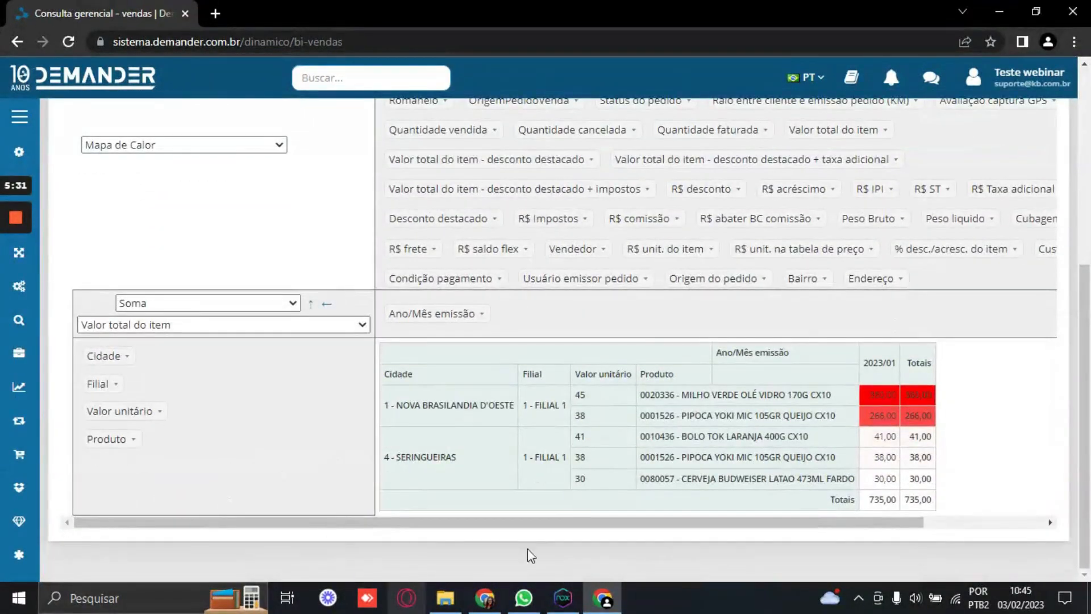
scroll(570, 491, "up", 5)
left_click(877, 199)
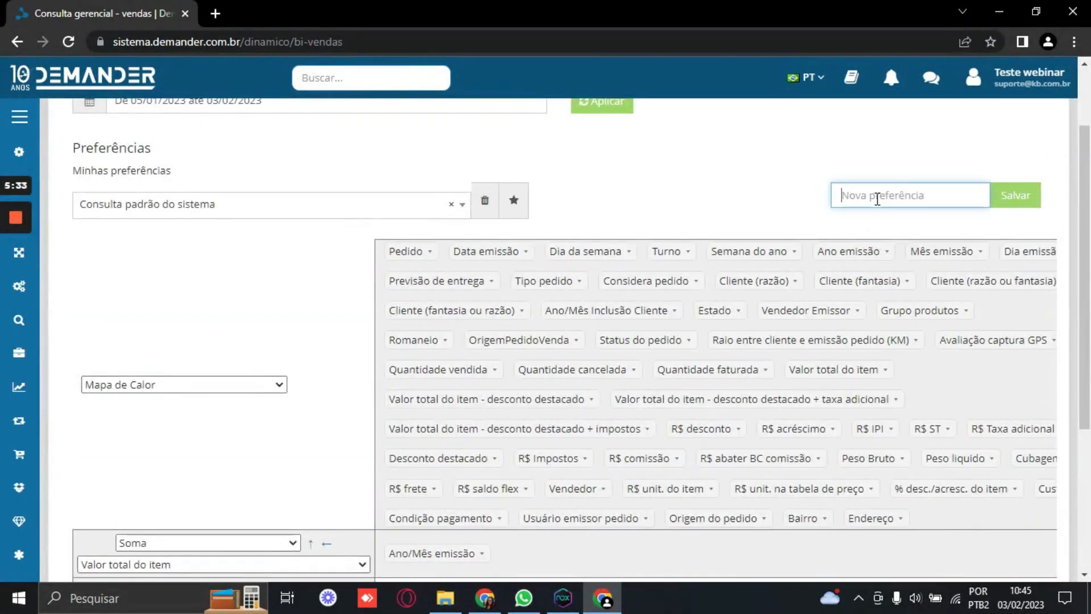
type("Tets")
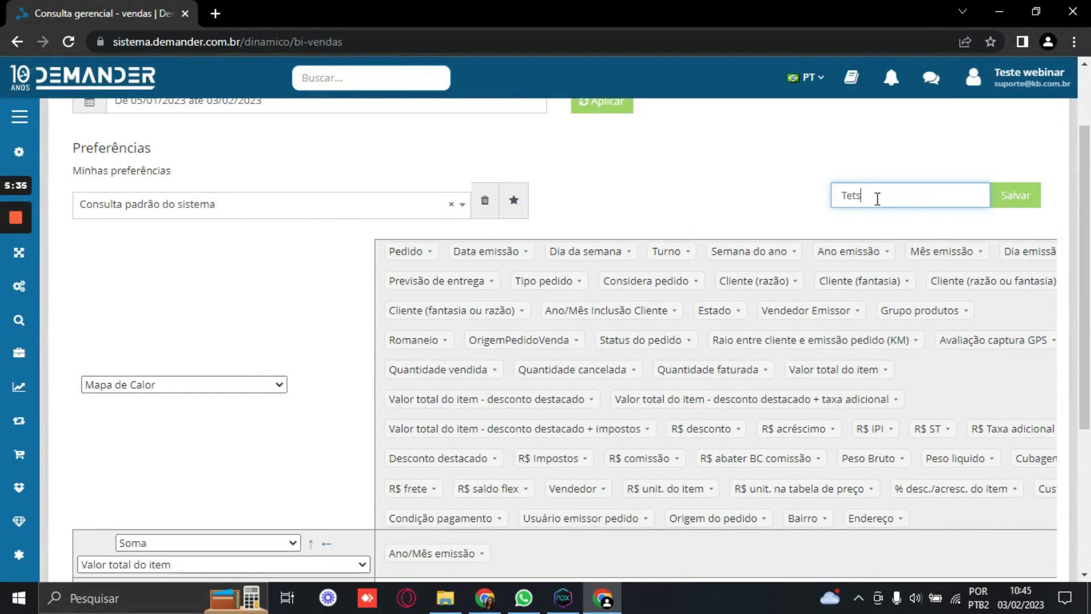
type("e")
key("BackSpace")
key("BackSpace")
type("s")
left_click(1031, 193)
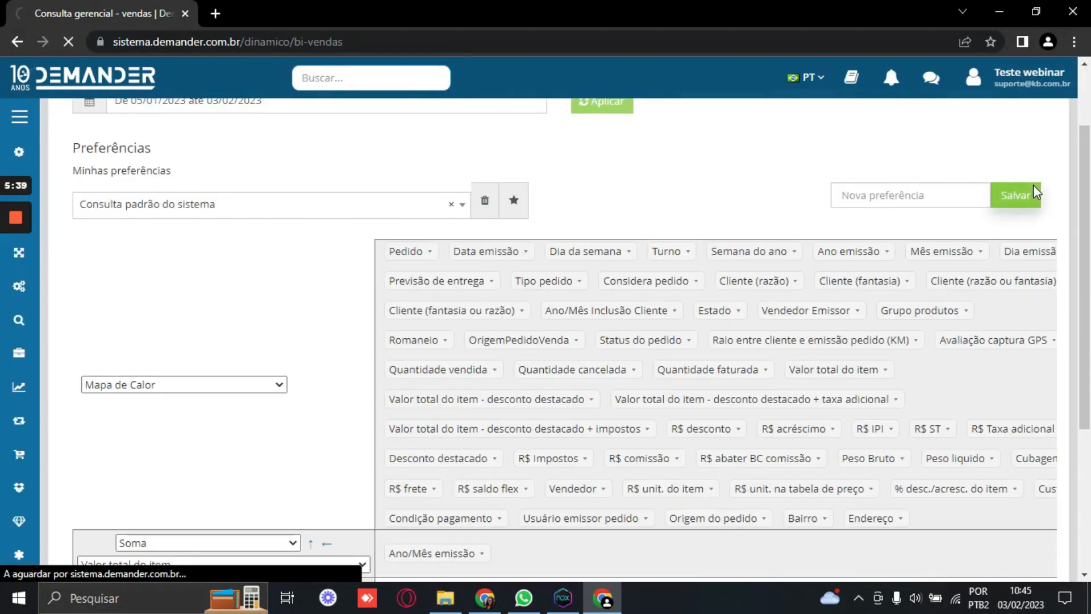
Return Filial from the pivot rows to the unused fields, and add Quantidade vendida to the rows between Cidade and Valor unitário
scroll(689, 308, "down", 5)
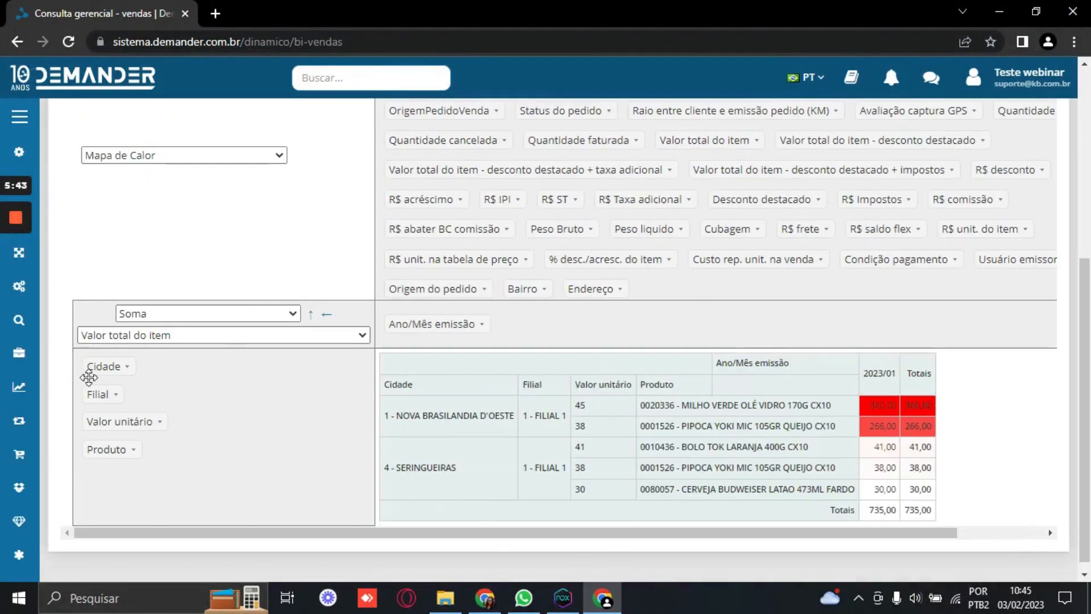
left_click_drag(95, 394, 560, 225)
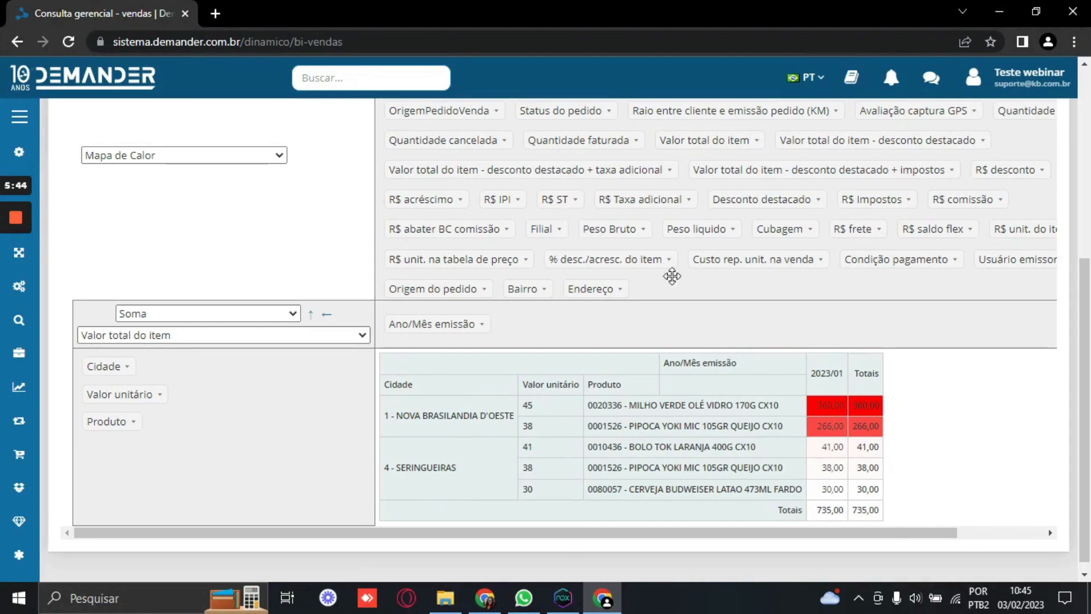
scroll(791, 269, "up", 2)
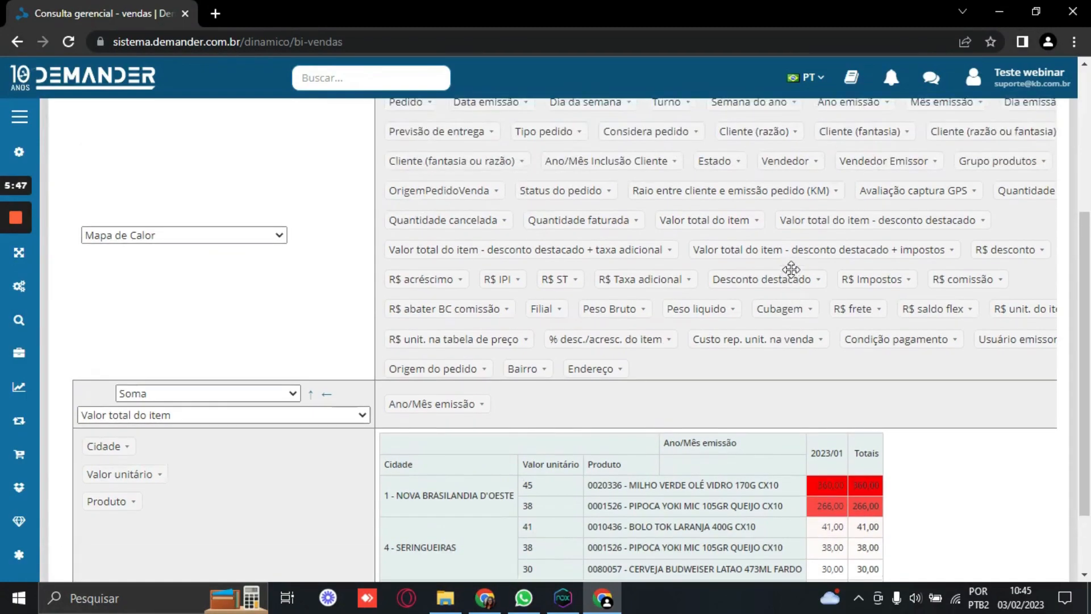
scroll(791, 268, "up", 2)
left_click_drag(1017, 269, 209, 540)
scroll(255, 506, "down", 4)
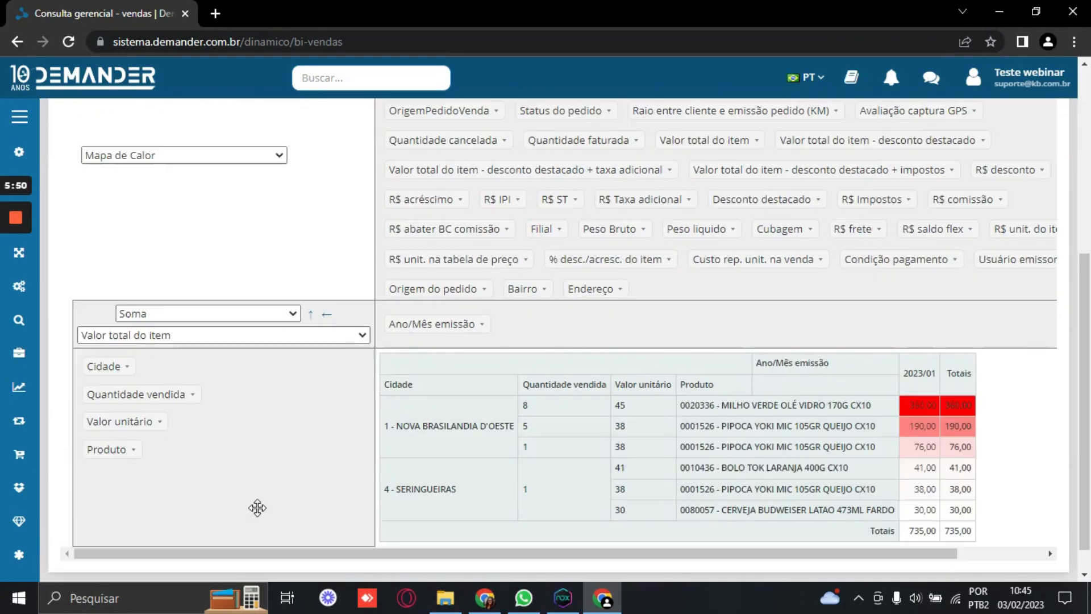
mouse_move(112, 421)
left_mouse_down()
mouse_move(563, 259)
mouse_move(102, 436)
left_mouse_up()
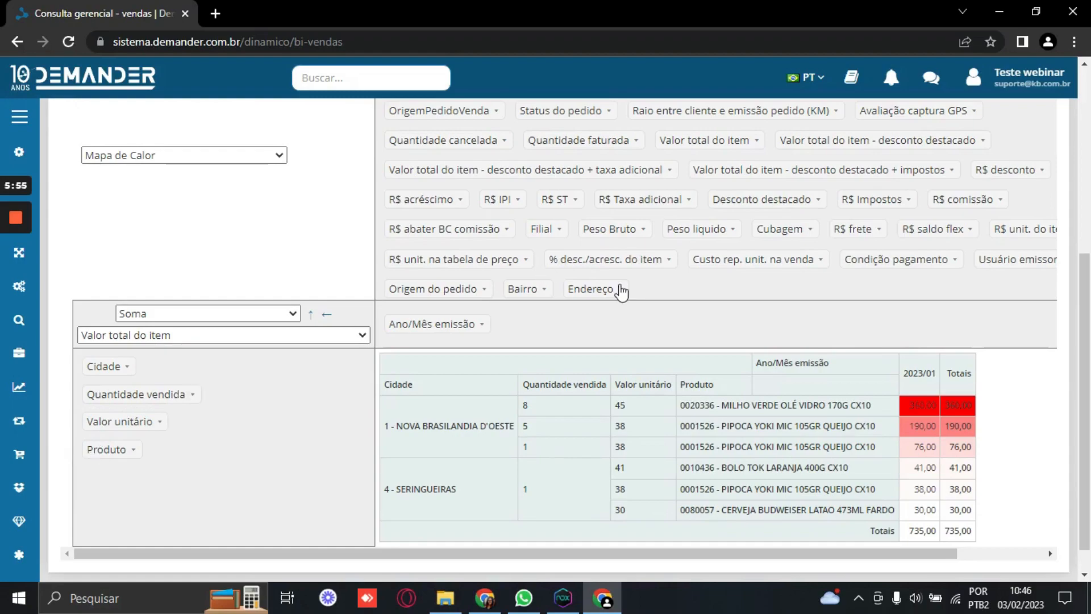
Add OrigemPedidoVenda to the pivot columns after Ano/Mês emissão
scroll(621, 289, "up", 3)
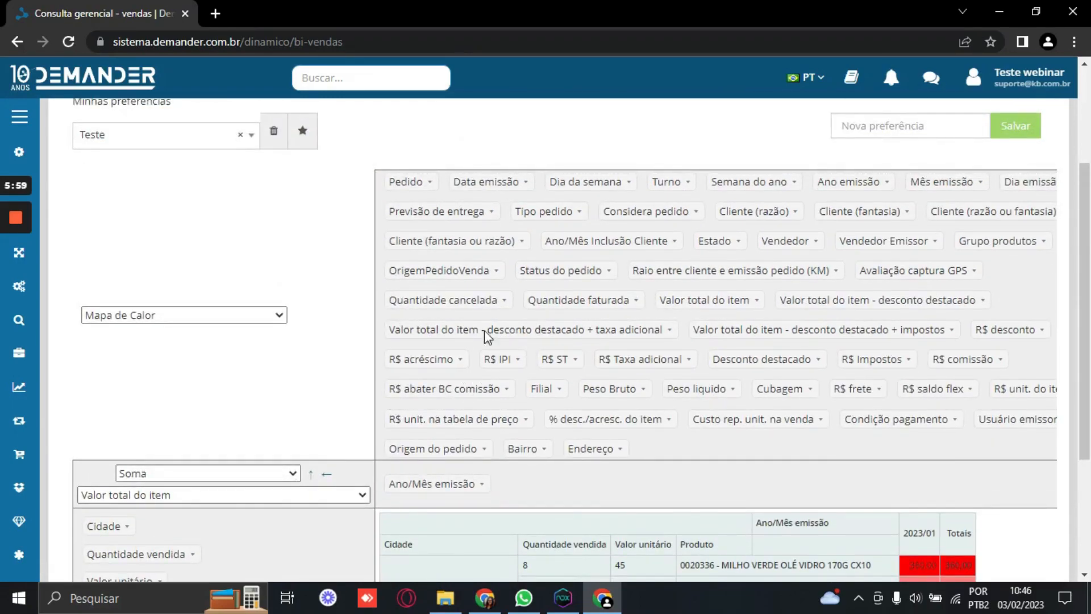
left_click_drag(427, 264, 517, 475)
scroll(517, 475, "down", 3)
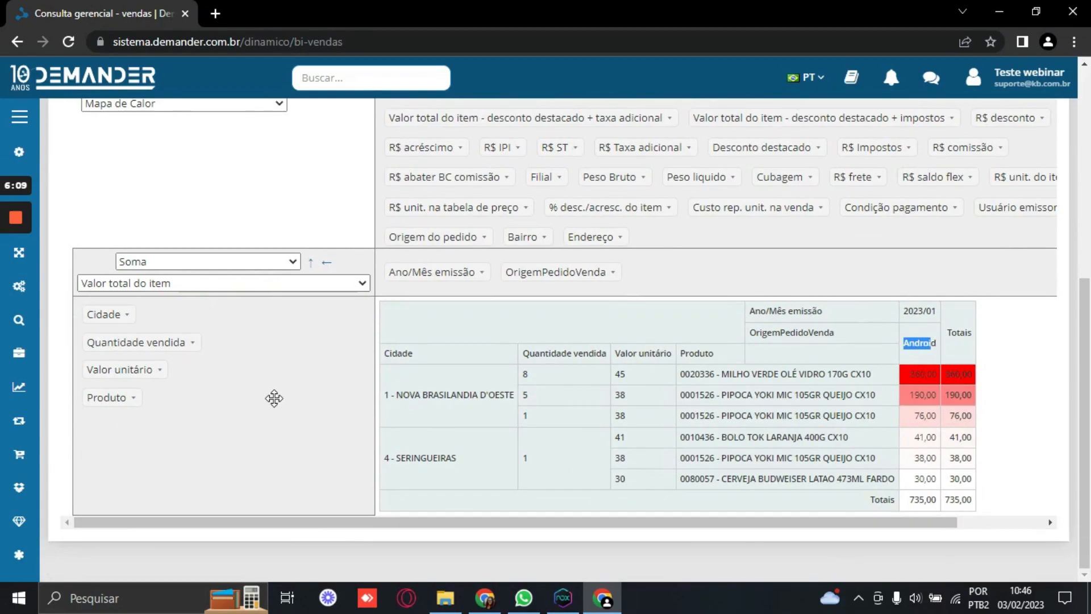
Save the modified layout as a new preference named teste 2 and check its pivot table
scroll(273, 398, "up", 4)
left_click(921, 152)
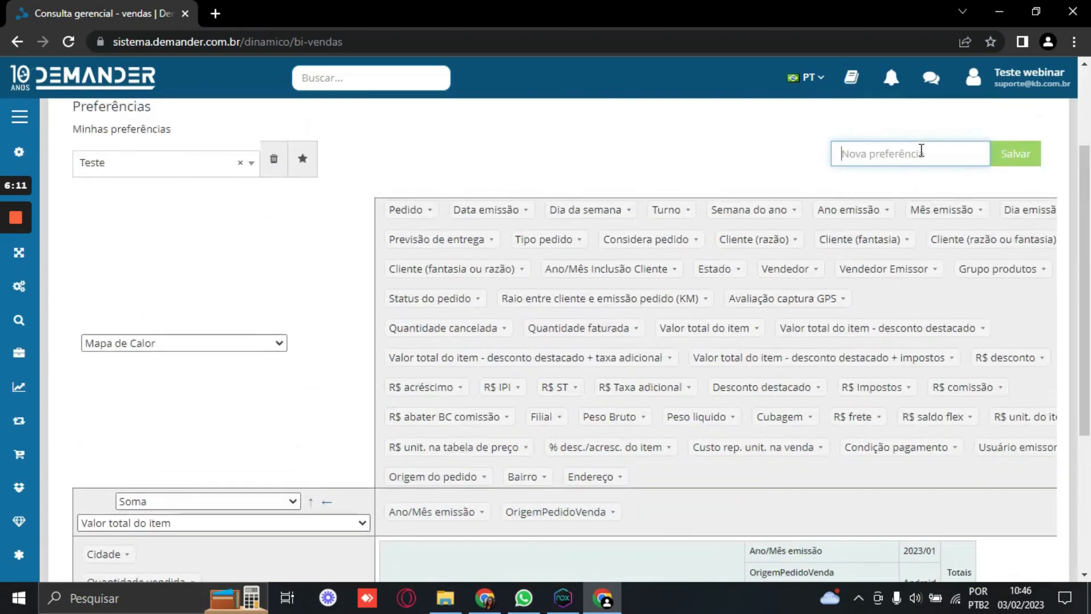
type("teste 2")
left_click(1010, 156)
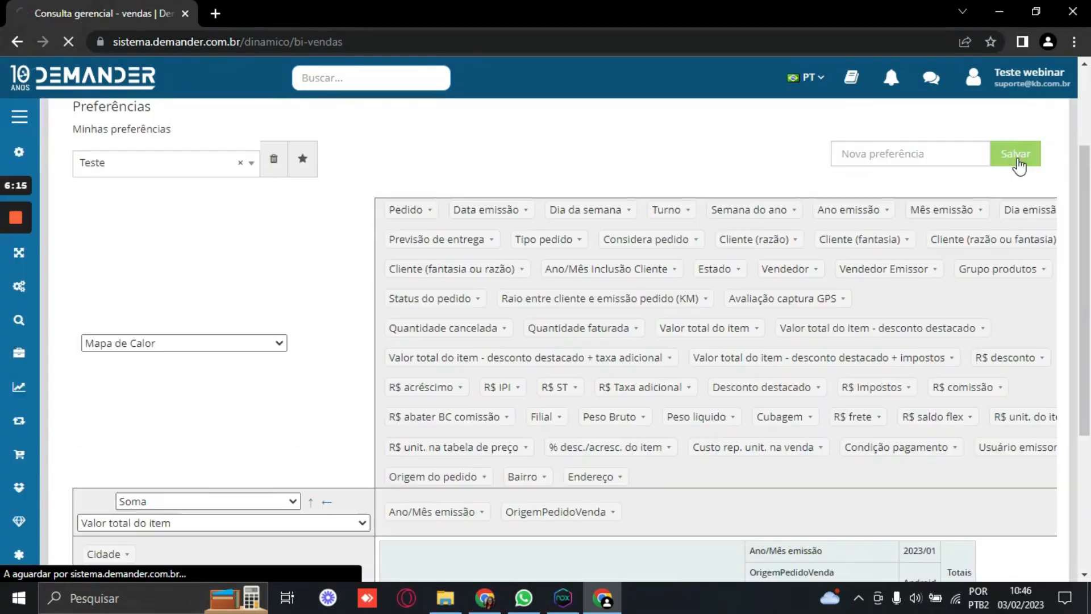
scroll(127, 181, "down", 4)
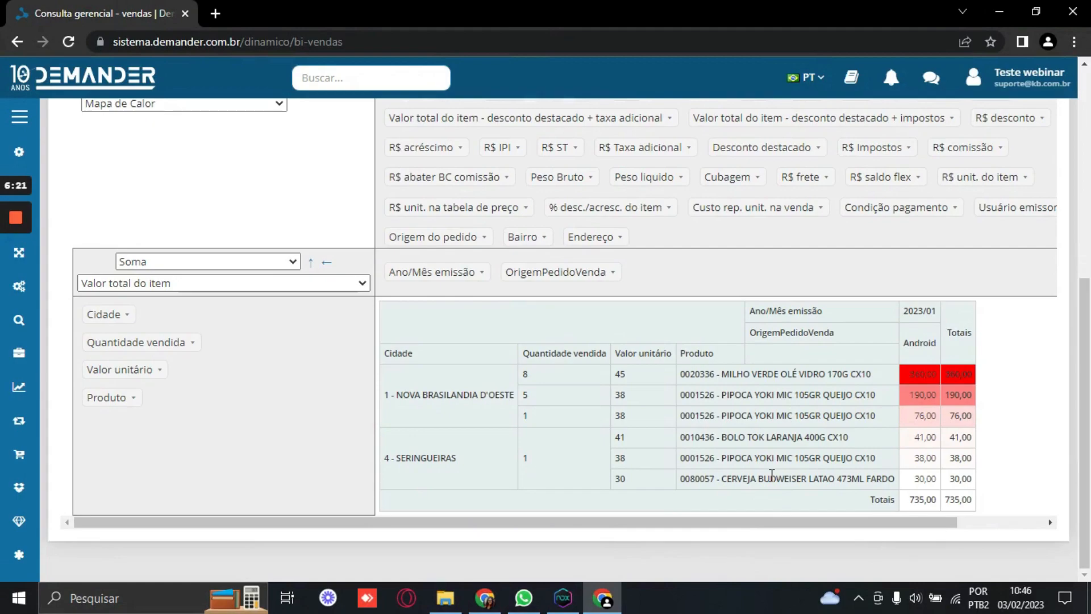
Load the saved preference Teste
scroll(749, 477, "up", 4)
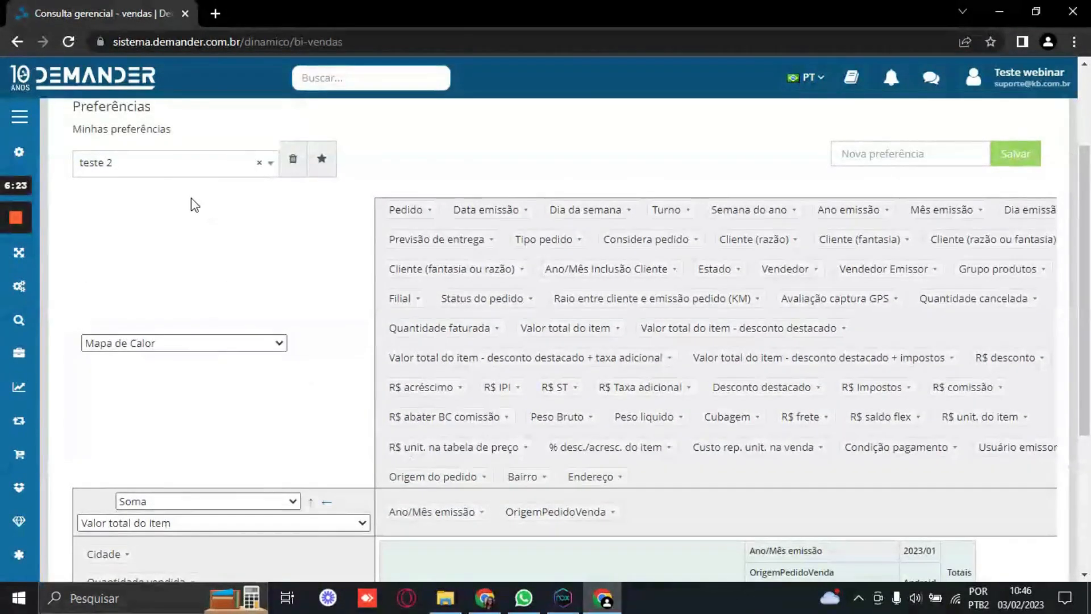
left_click(163, 165)
left_click(138, 225)
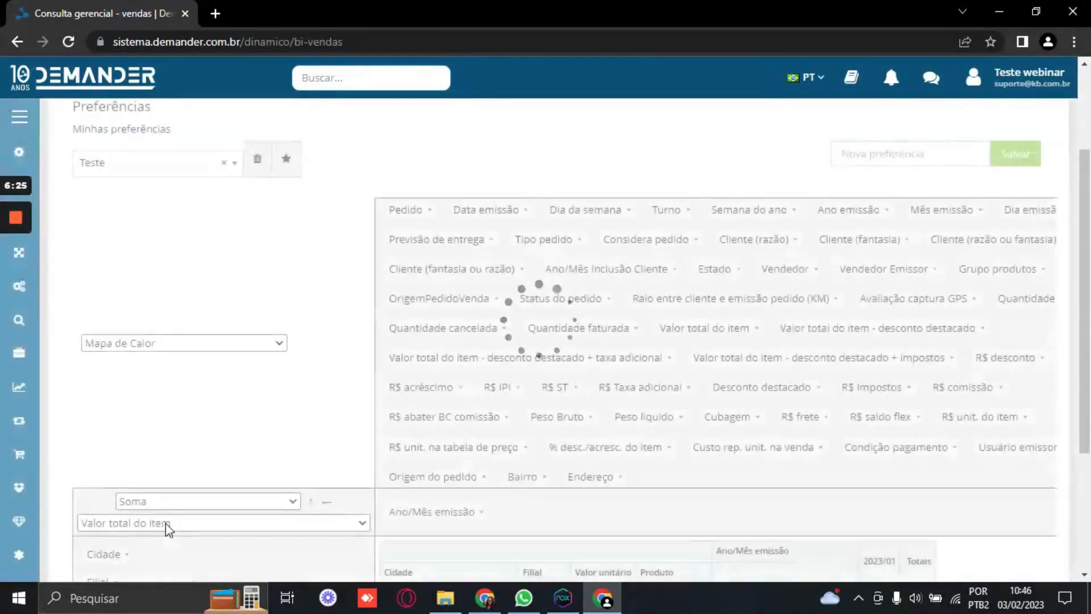
Change the report's display type to Gráfico de Barras and look over the chart
left_click(145, 343)
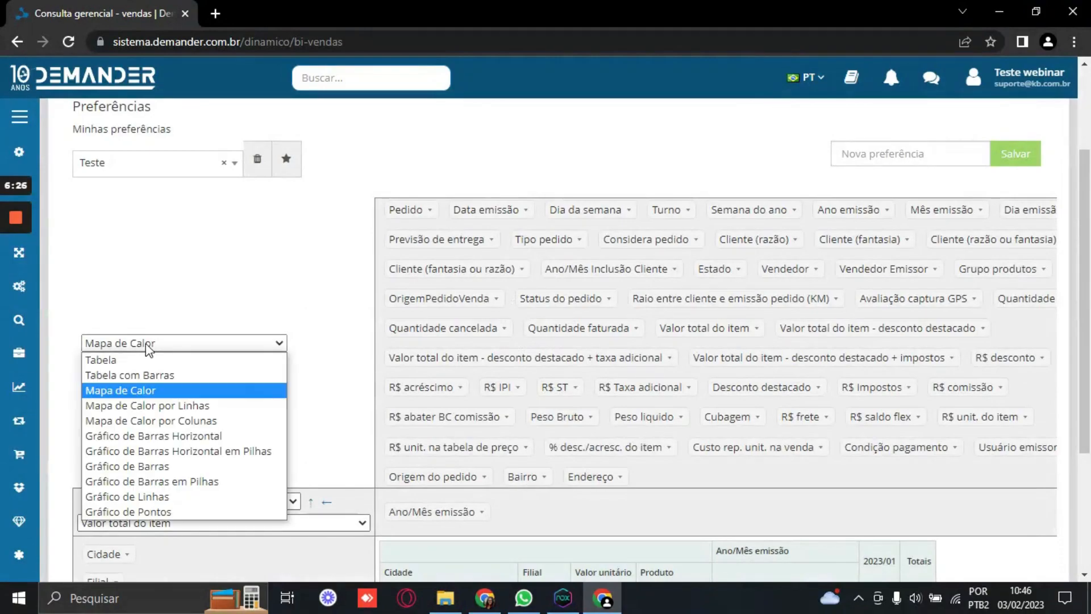
left_click(167, 465)
scroll(322, 426, "down", 5)
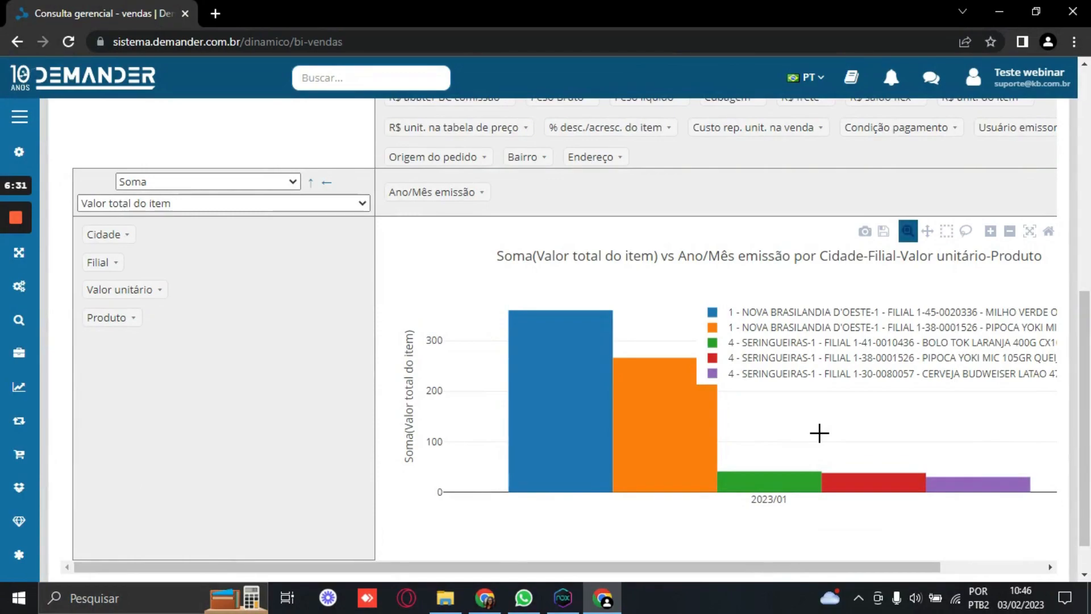
scroll(819, 433, "up", 5)
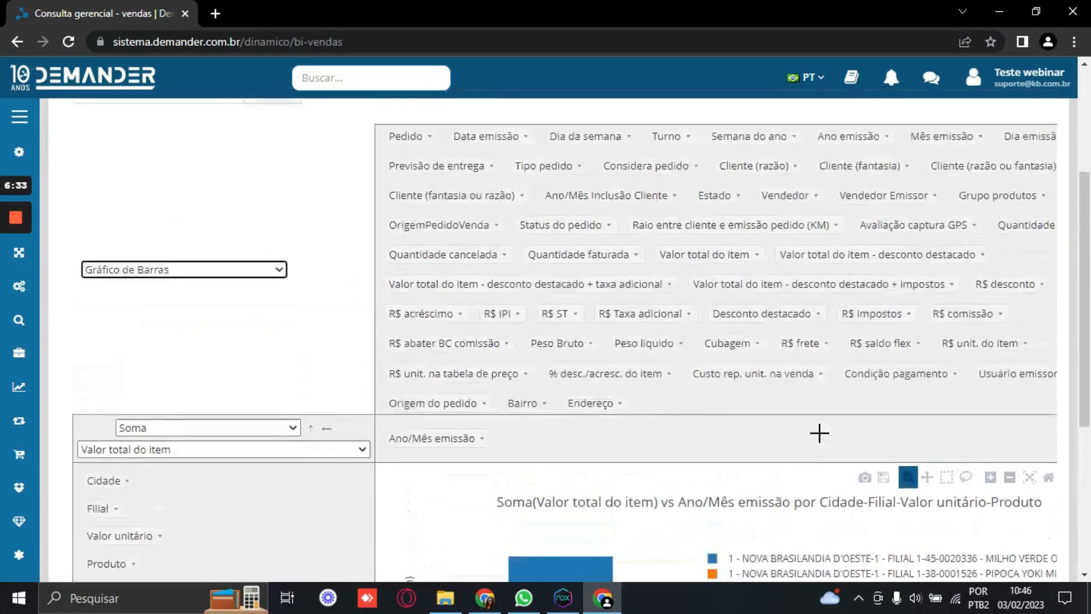
Load the saved preference teste 2 and look over its pivot table
left_click(140, 313)
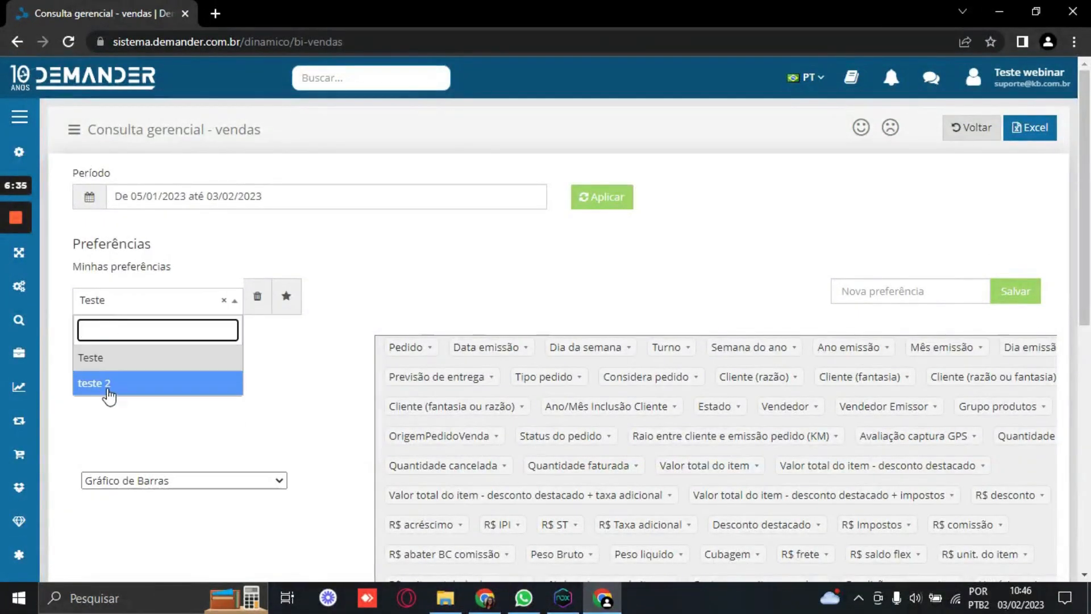
left_click(108, 384)
scroll(577, 494, "down", 7)
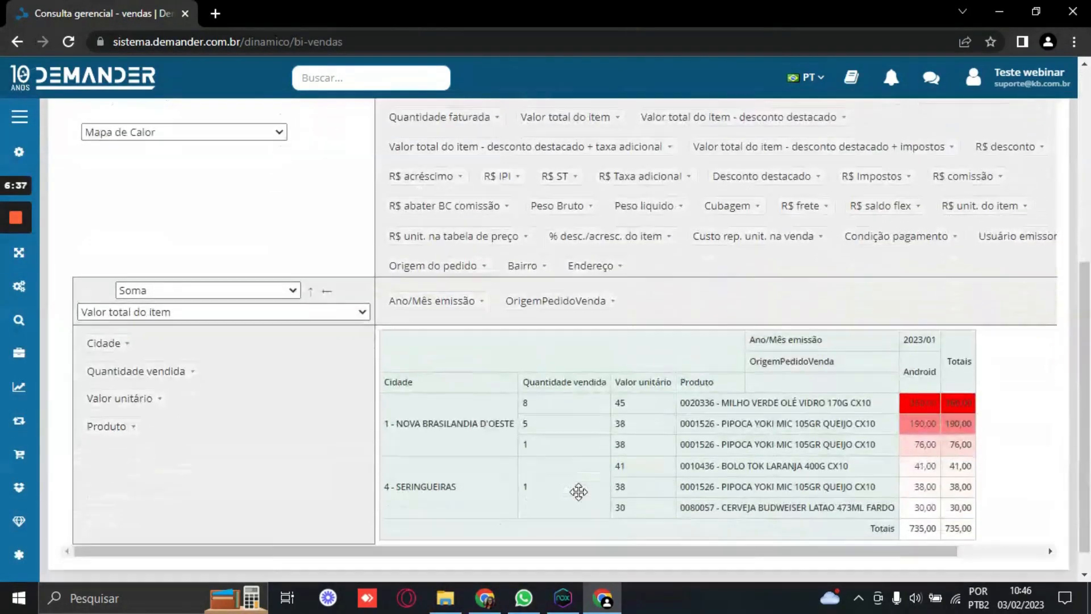
scroll(579, 492, "up", 7)
Switch back to the saved preference Teste and check its pivot table
left_click(134, 302)
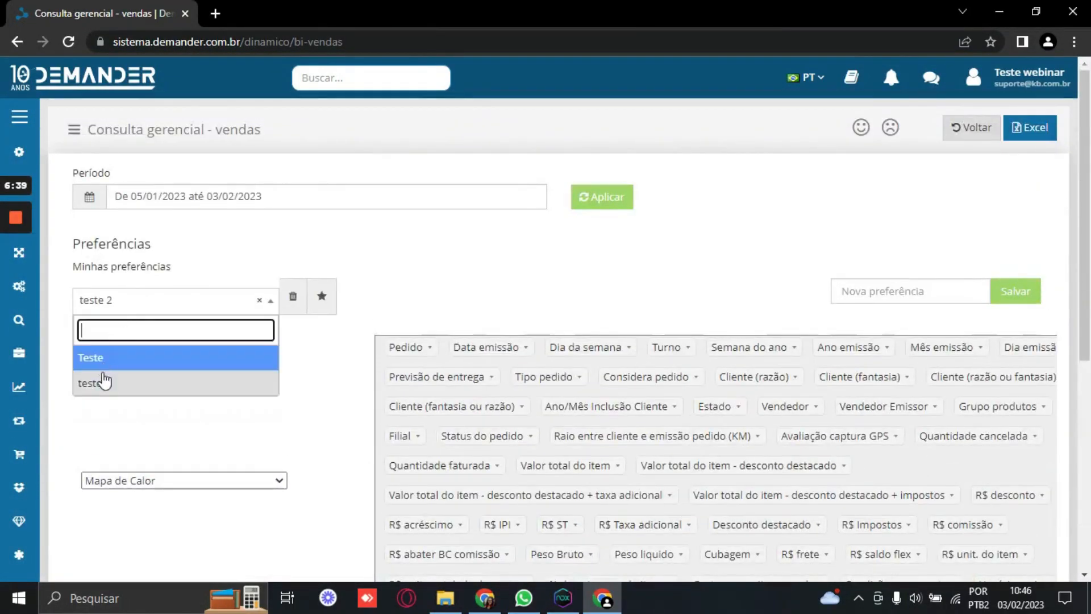
left_click(98, 361)
scroll(720, 516, "down", 6)
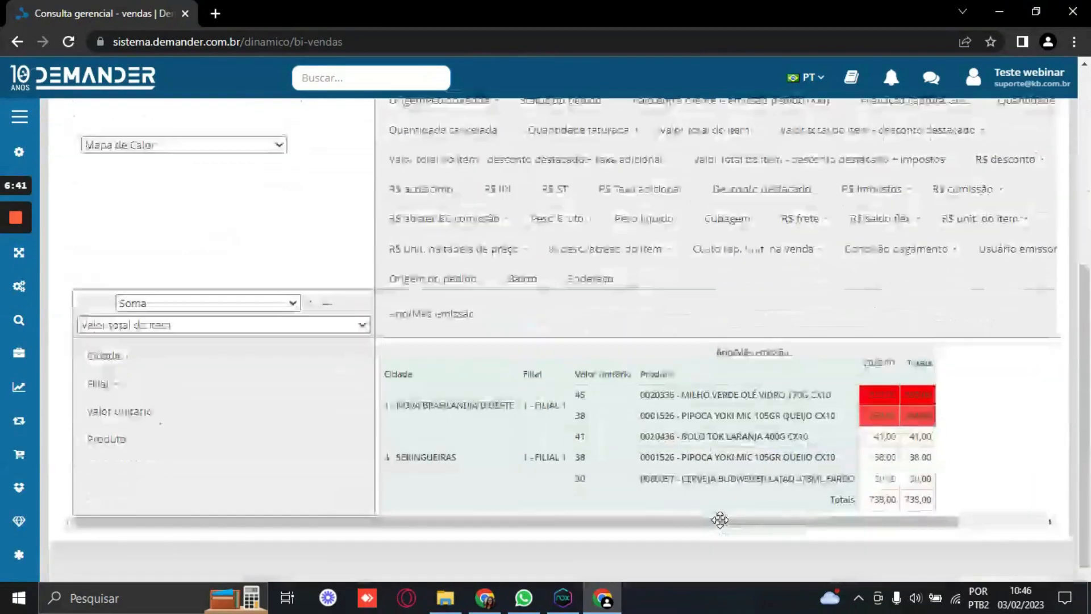
scroll(608, 421, "up", 6)
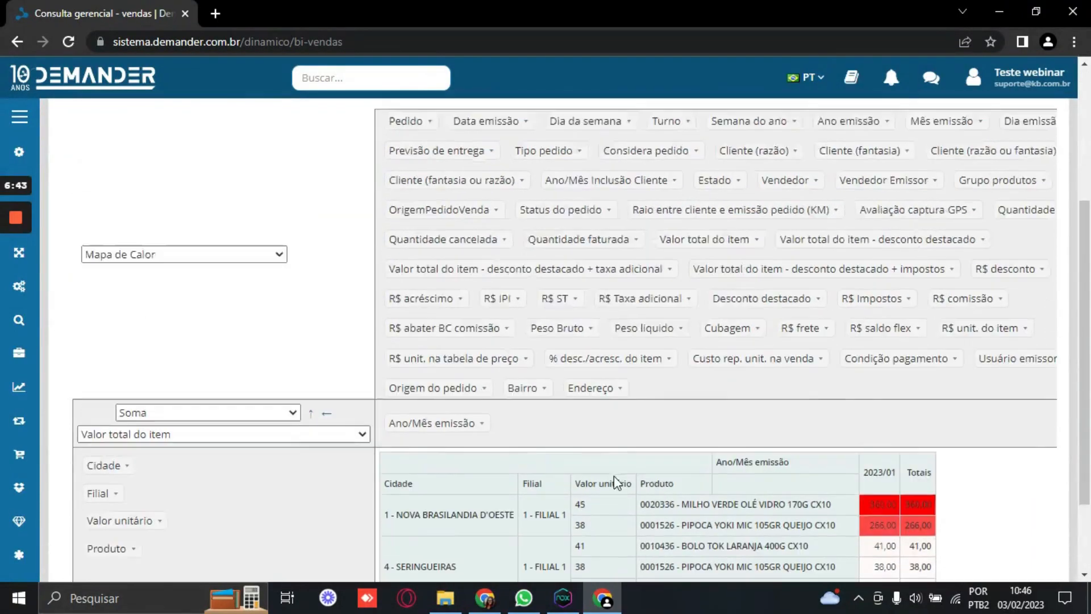
left_click(912, 281)
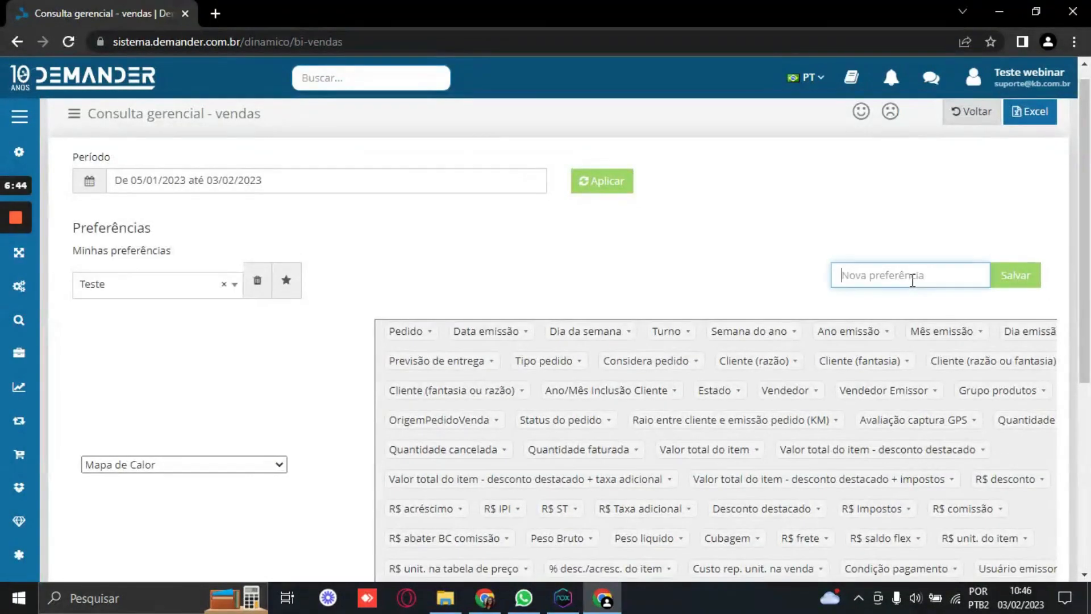
left_click(92, 281)
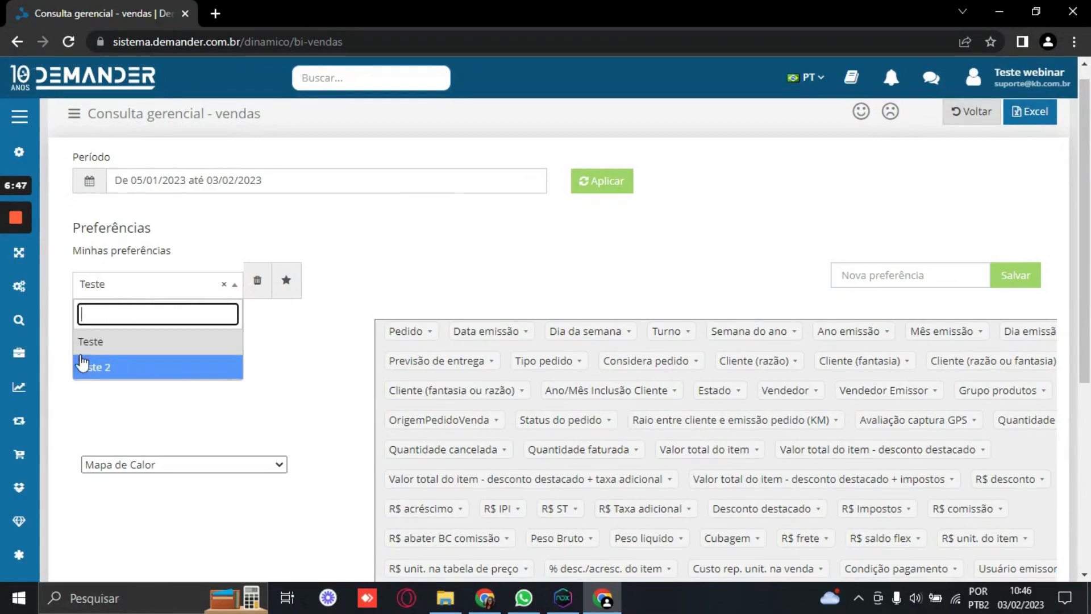
scroll(241, 429, "down", 5)
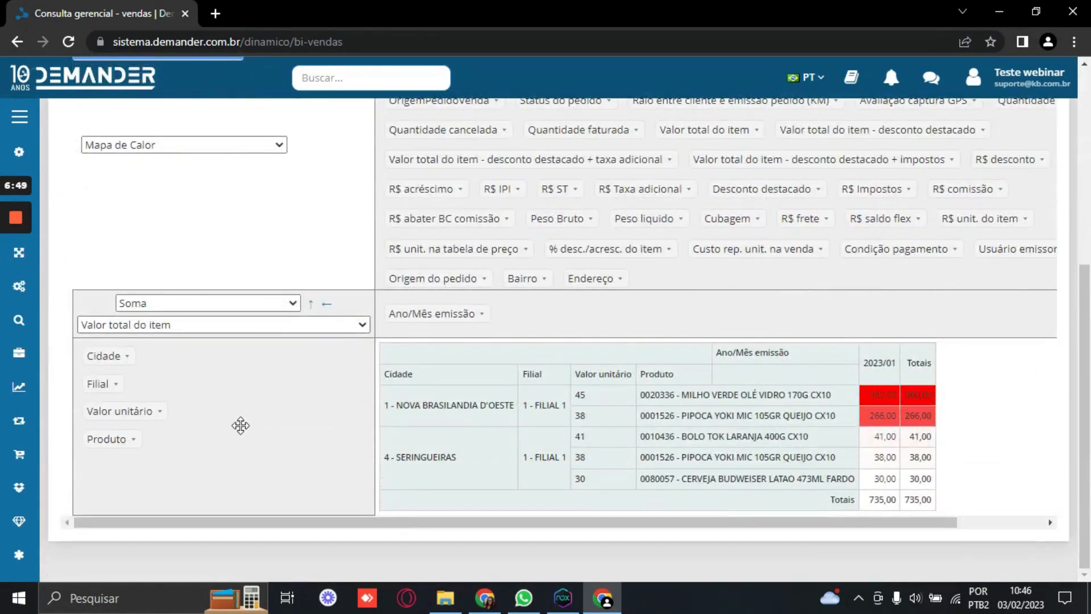
scroll(551, 437, "up", 3)
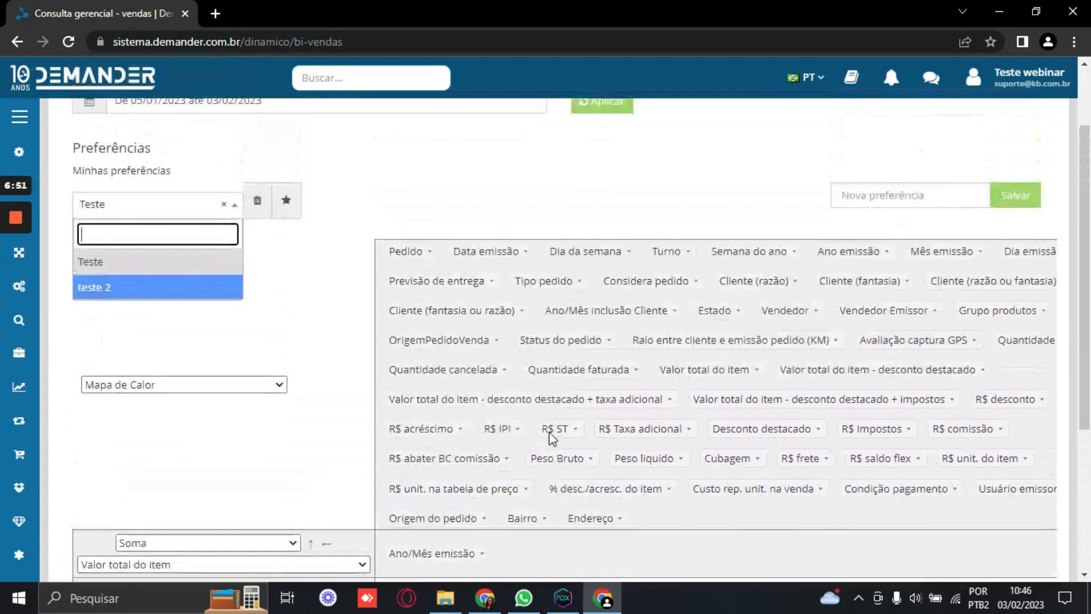
scroll(549, 432, "down", 3)
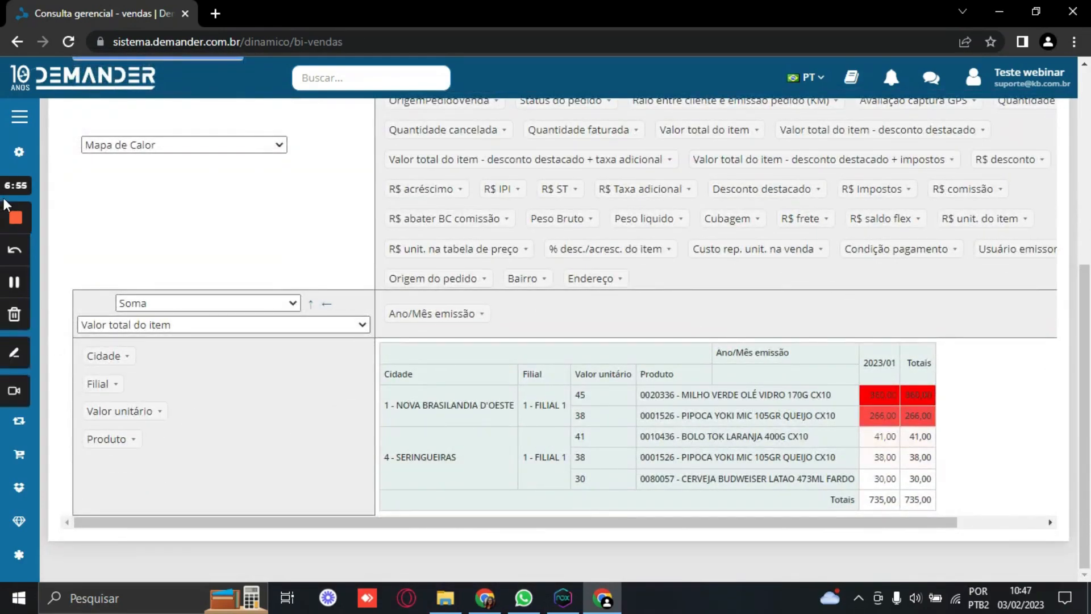
left_click(23, 219)
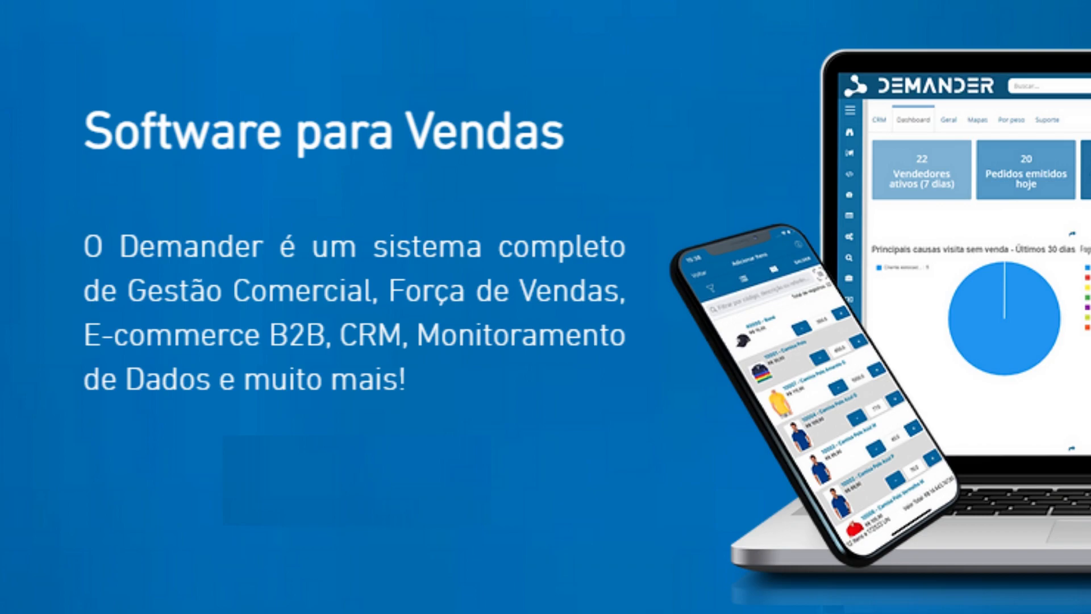